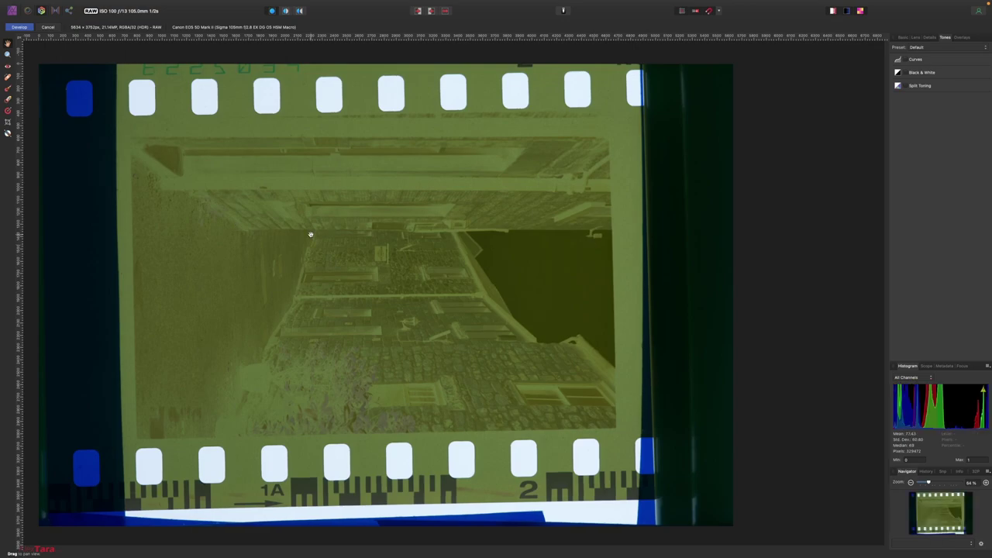
# Straighten the negative scan along its bottom edge with the Crop tool.
pyautogui.moveTo(296, 234); pyautogui.dragTo(406, 238)
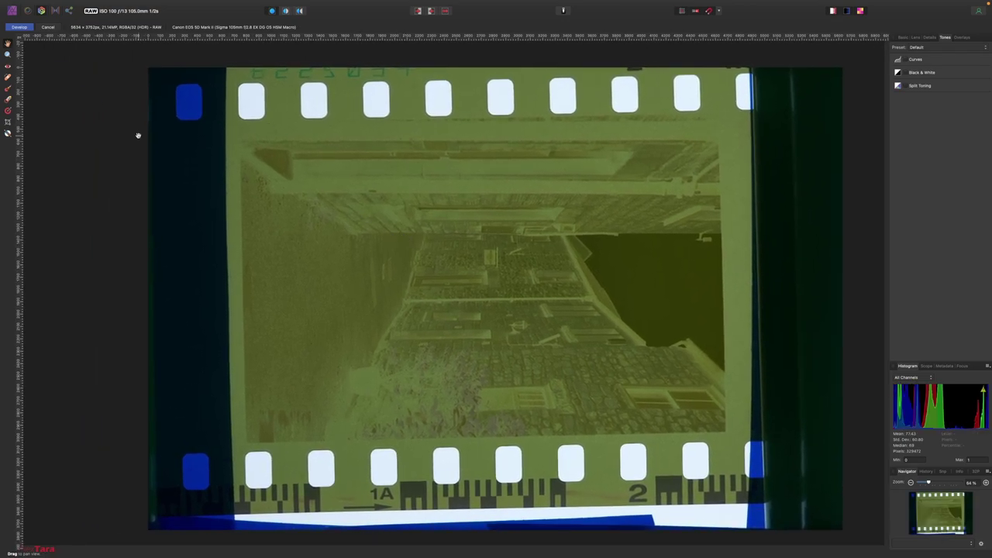
pyautogui.click(7, 122)
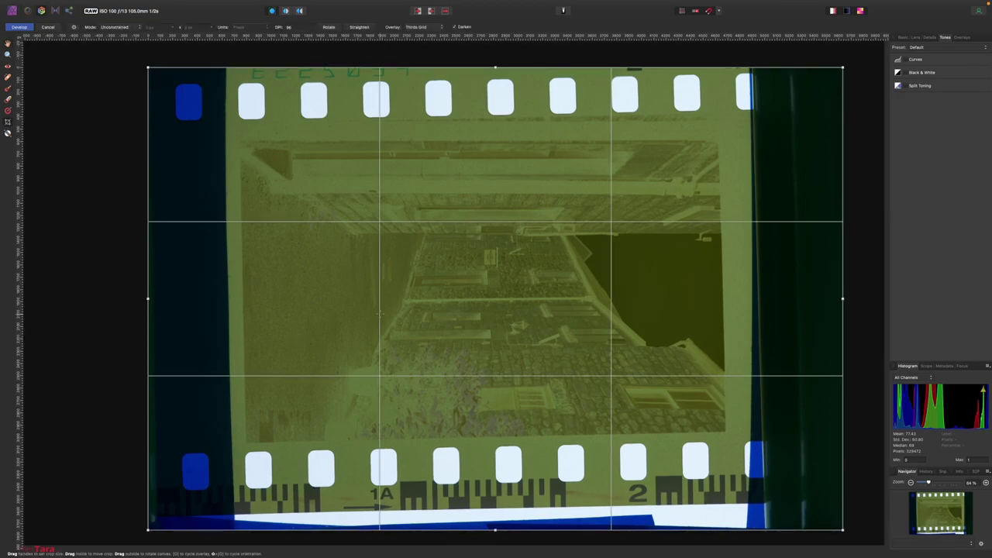
pyautogui.click(372, 33)
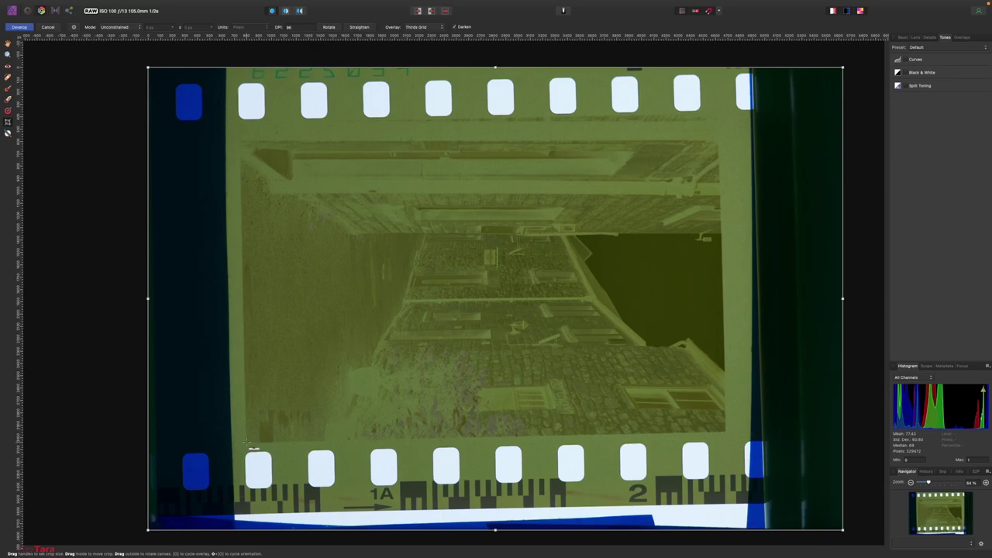
pyautogui.moveTo(249, 444); pyautogui.dragTo(726, 435)
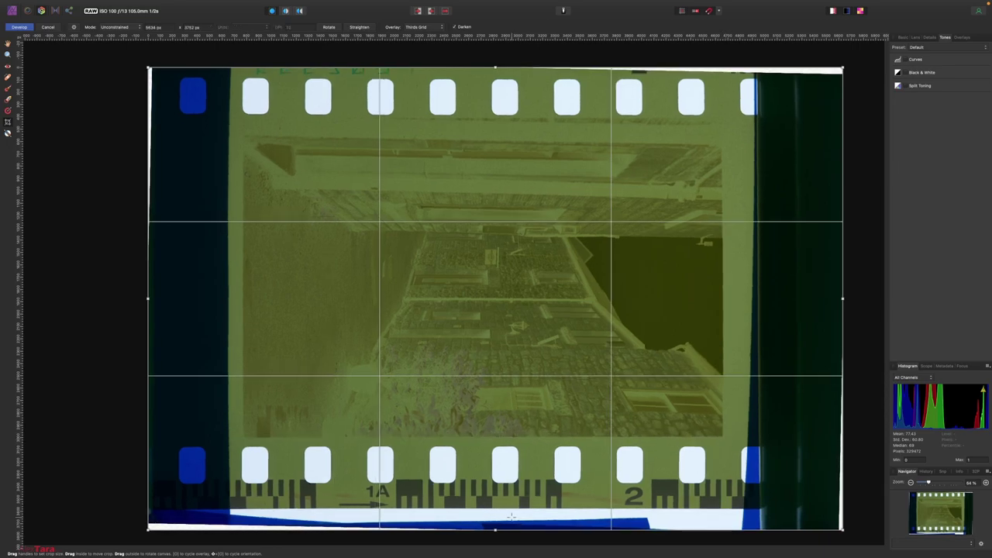
# Crop in from all four sides to remove the sprocket holes and film borders, then apply.
pyautogui.moveTo(499, 531); pyautogui.dragTo(505, 438)
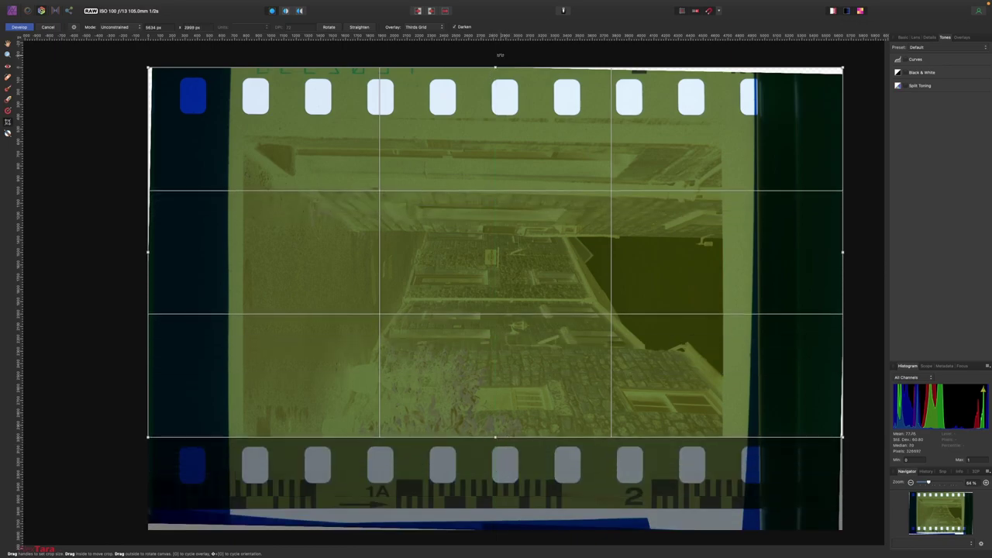
pyautogui.moveTo(496, 67); pyautogui.dragTo(495, 116)
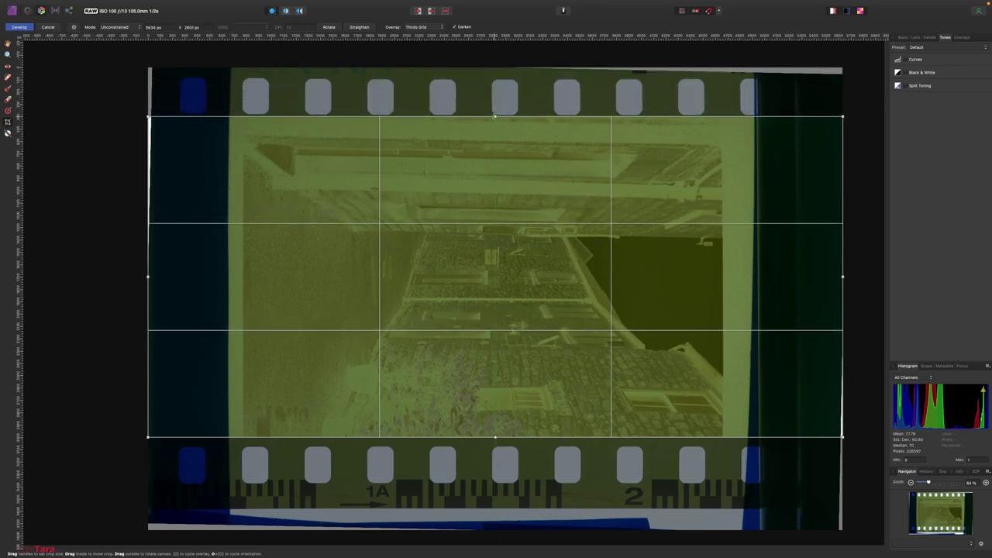
pyautogui.moveTo(843, 278); pyautogui.dragTo(723, 281)
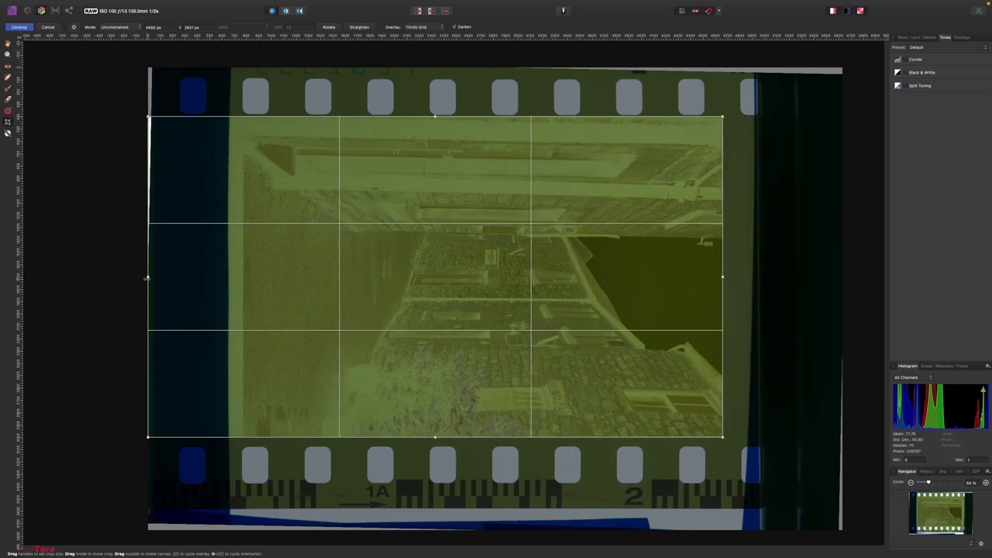
pyautogui.moveTo(147, 277); pyautogui.dragTo(244, 276)
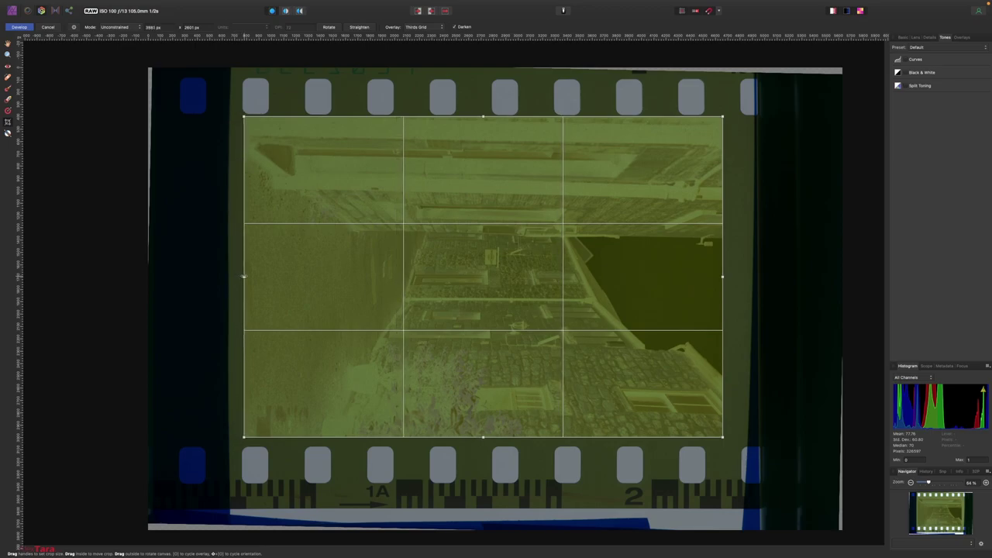
pyautogui.moveTo(243, 276); pyautogui.dragTo(243, 276)
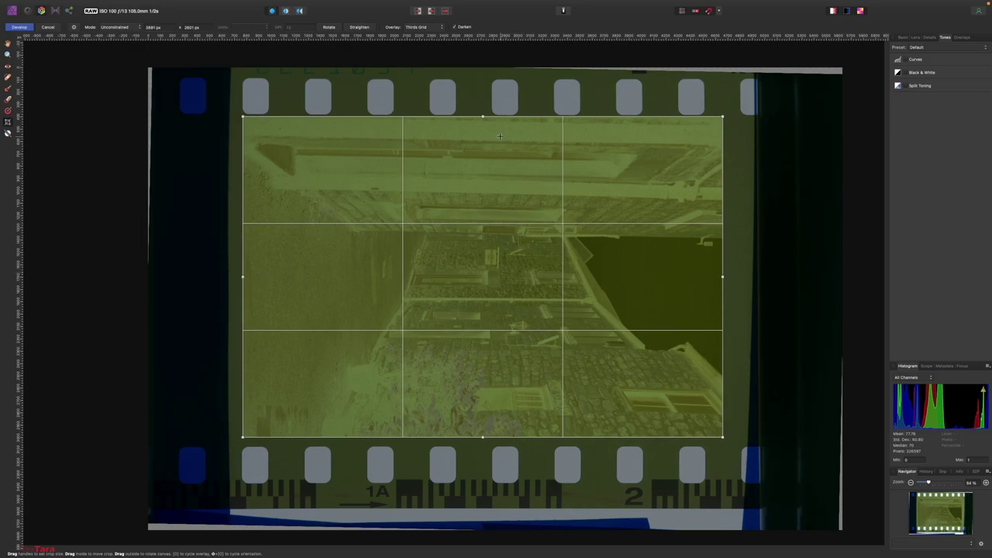
pyautogui.moveTo(483, 117)
pyautogui.mouseDown()
pyautogui.moveTo(483, 72)
pyautogui.moveTo(468, 121)
pyautogui.mouseUp()
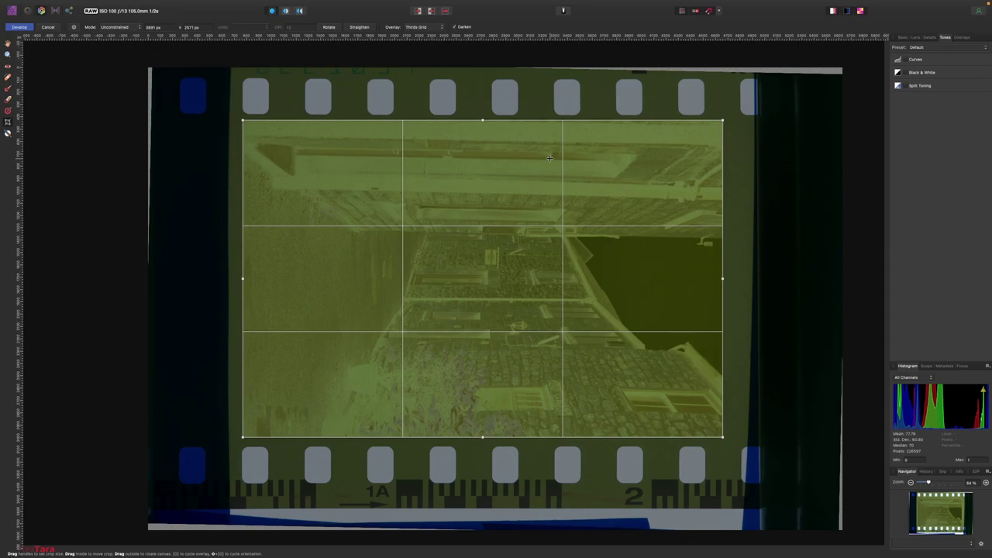
pyautogui.press('h')
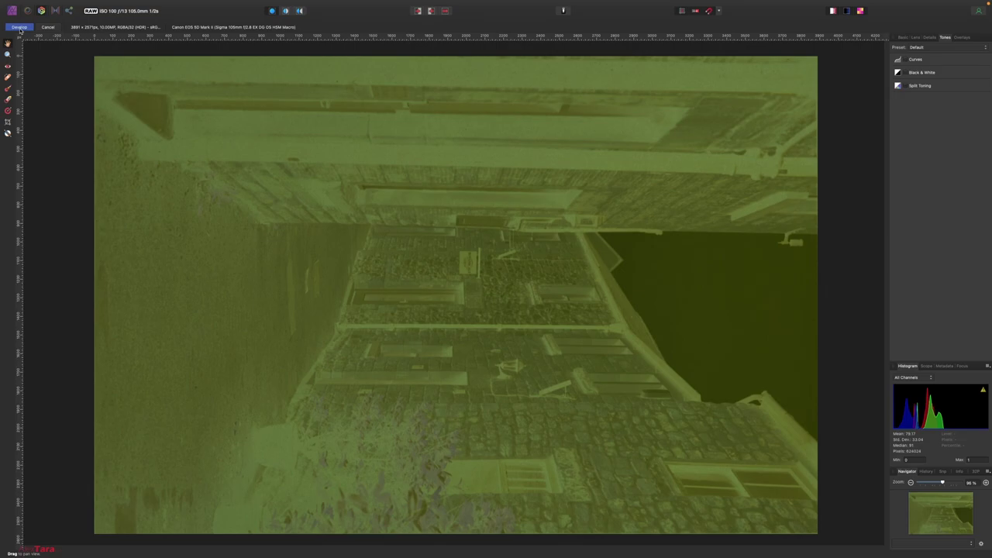
# Finish developing the negative and rotate the document 90° anticlockwise to portrait.
pyautogui.click(19, 27)
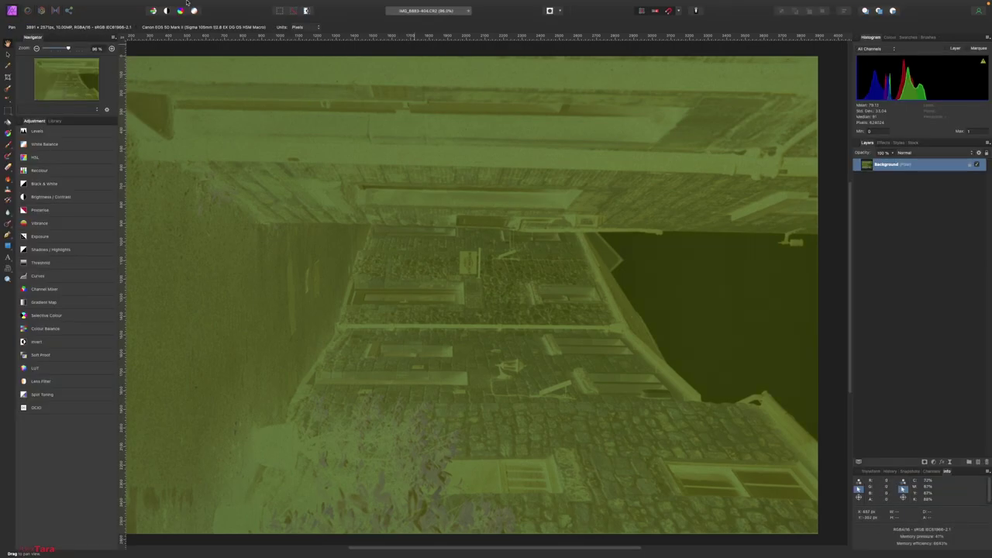
pyautogui.click(100, 5)
pyautogui.moveTo(126, 5)
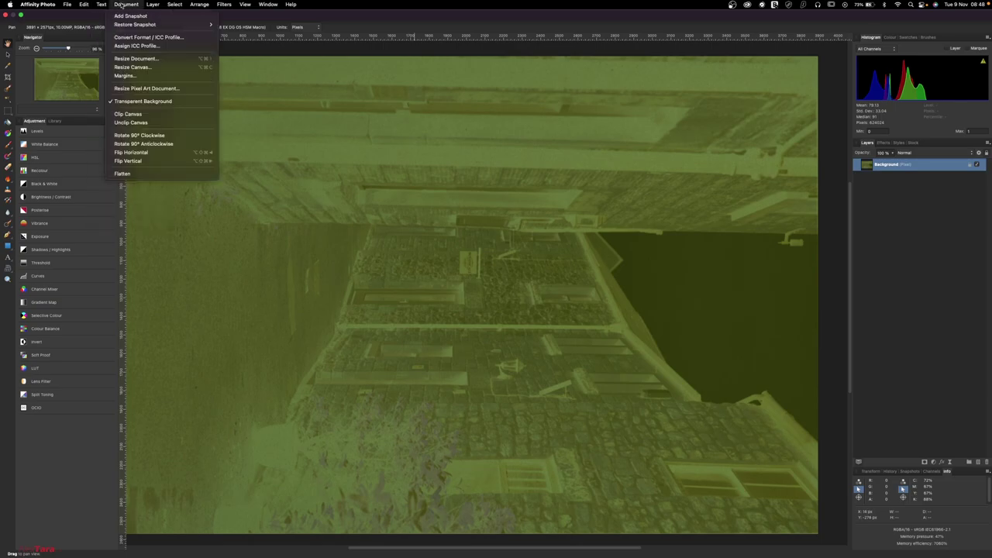
pyautogui.click(187, 145)
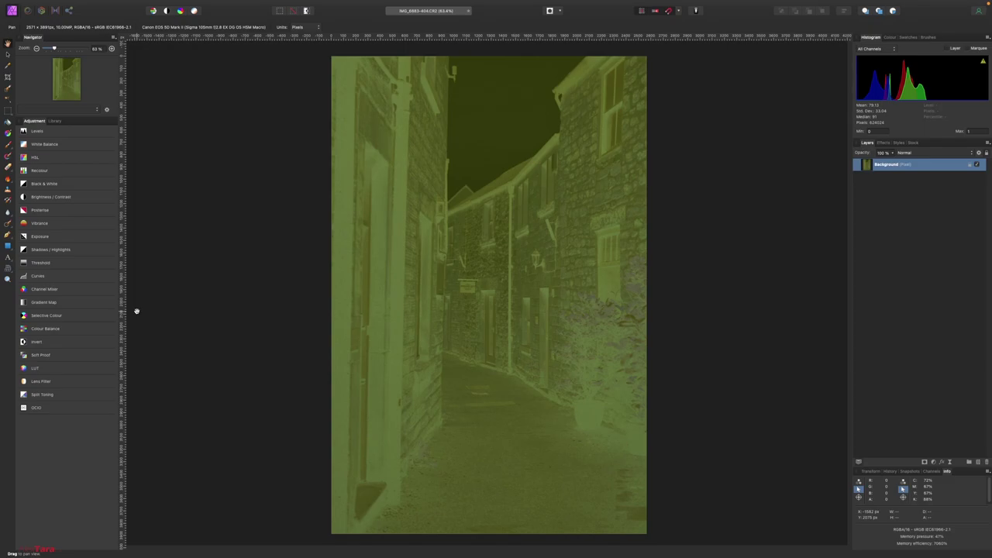
# Invert the Background layer into a positive, then add and delete a trial Invert adjustment.
pyautogui.press('super+i')
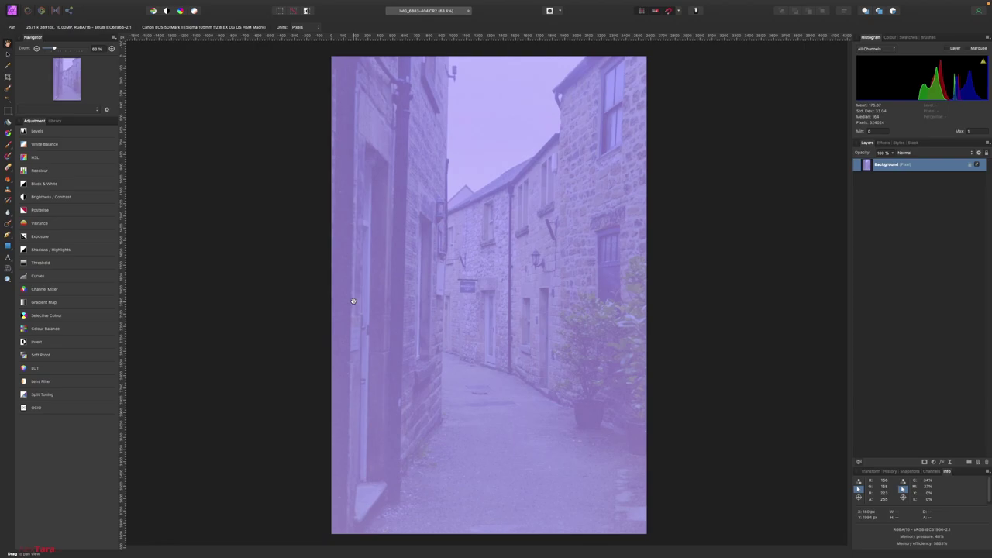
pyautogui.moveTo(54, 347)
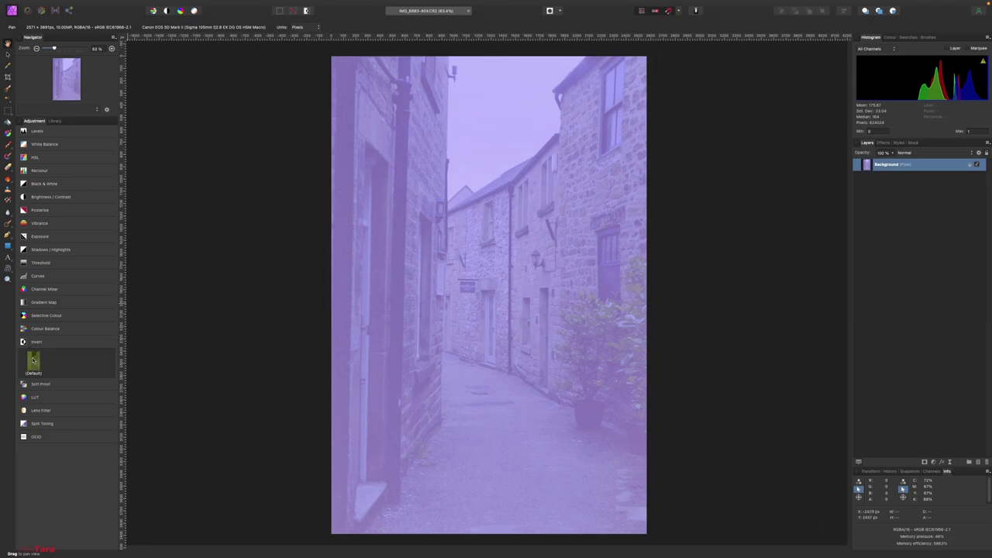
pyautogui.click(33, 361)
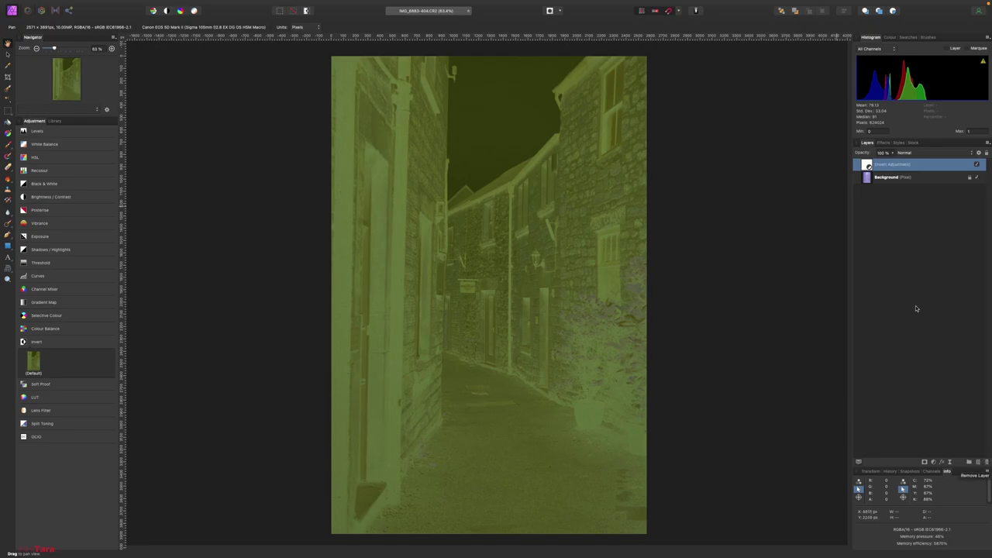
pyautogui.click(987, 462)
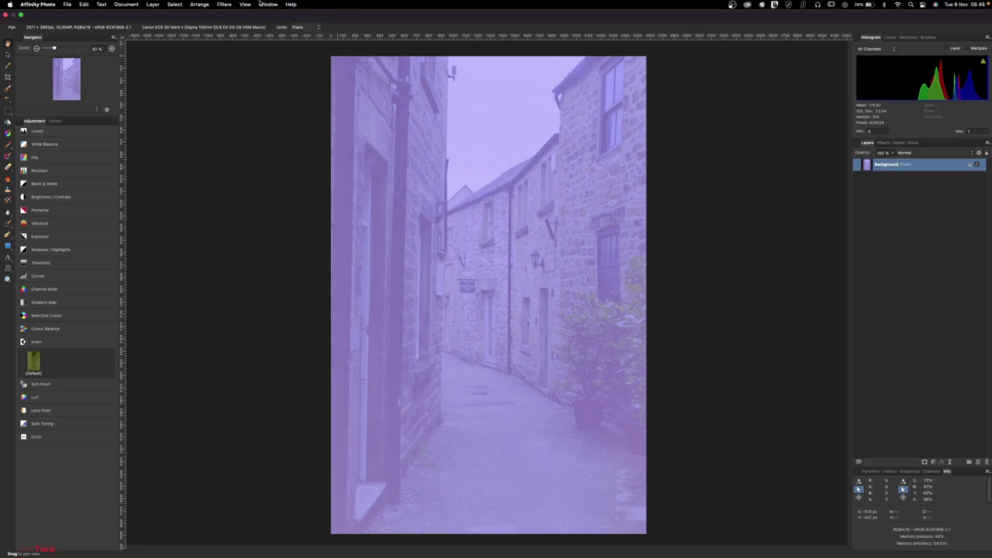
# Browse the Filters > Colours menu and close it without applying anything.
pyautogui.click(229, 4)
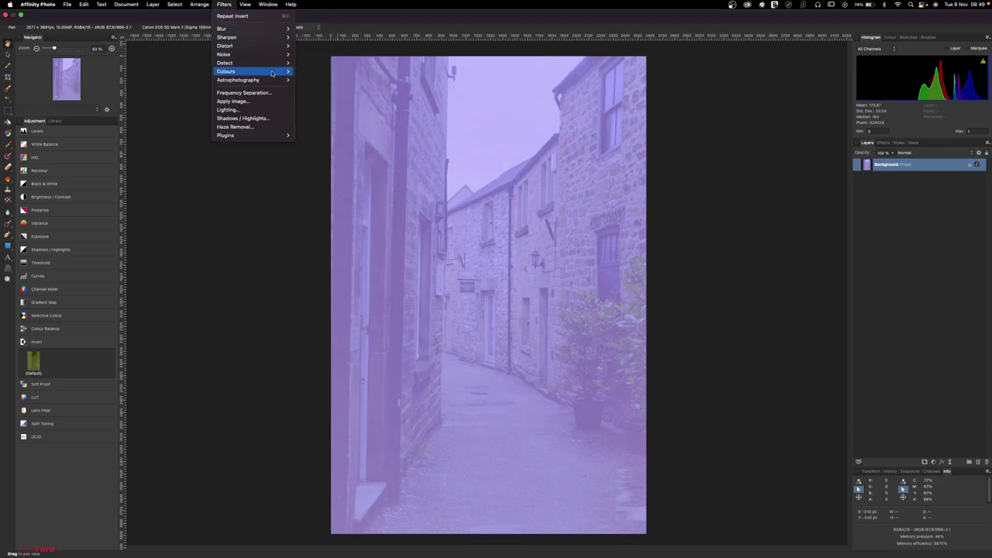
pyautogui.moveTo(272, 73)
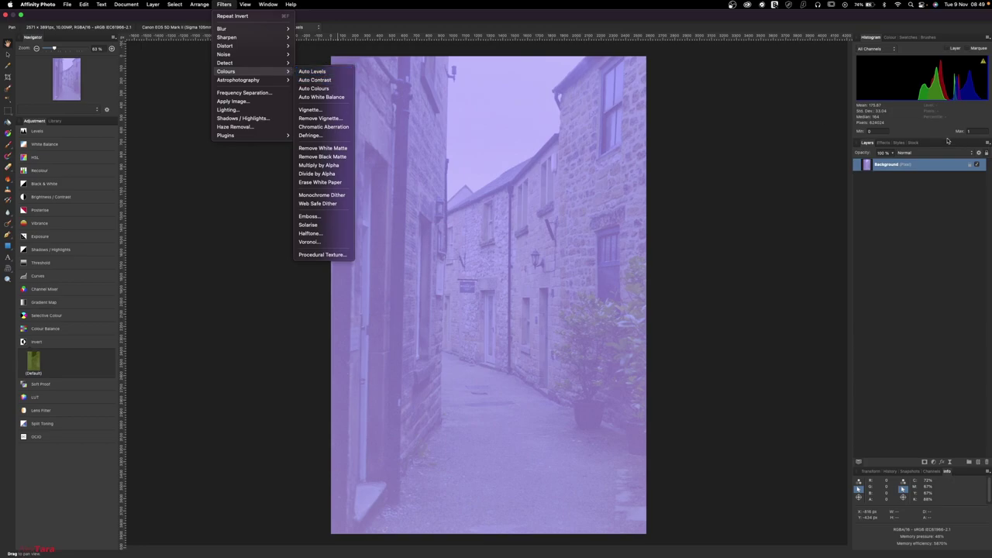
pyautogui.click(918, 165)
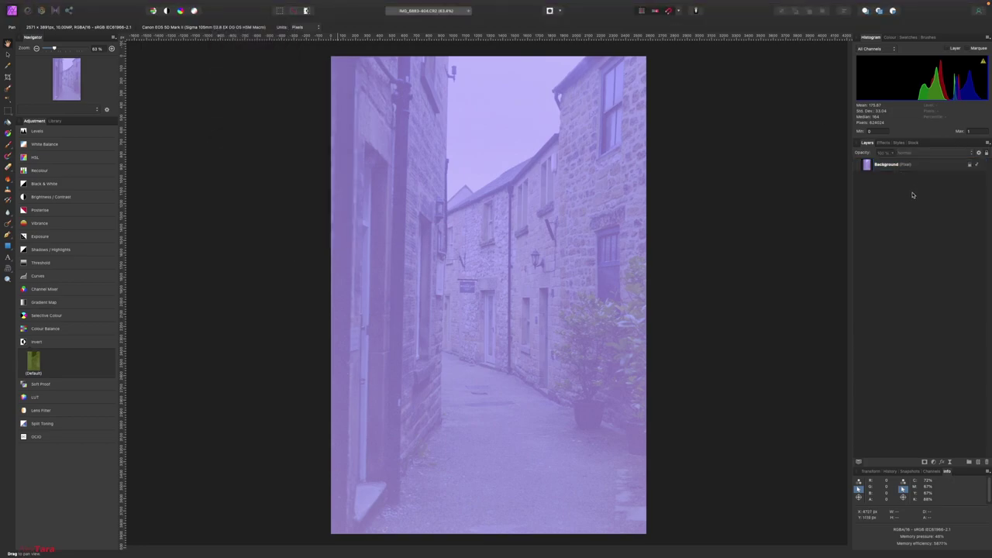
# Duplicate the Background layer.
pyautogui.press('v')
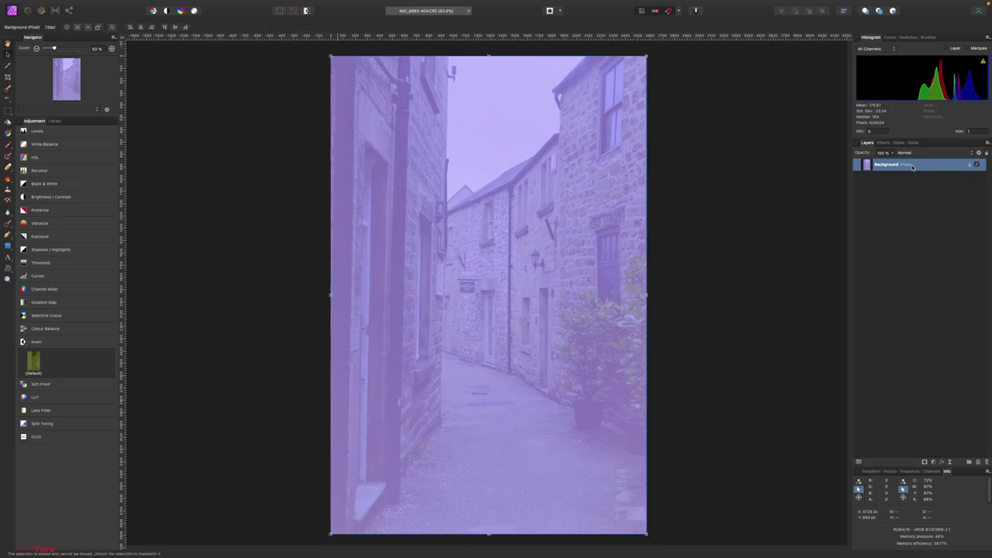
pyautogui.rightClick(913, 167)
pyautogui.click(911, 236)
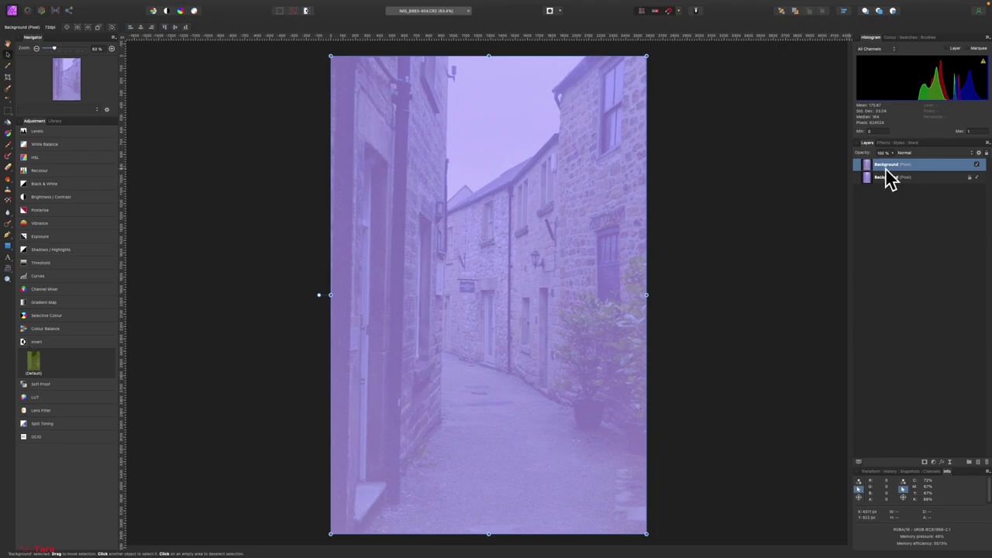
# Apply Filters > Colours > Auto Levels to remove the purple cast.
pyautogui.moveTo(198, 3)
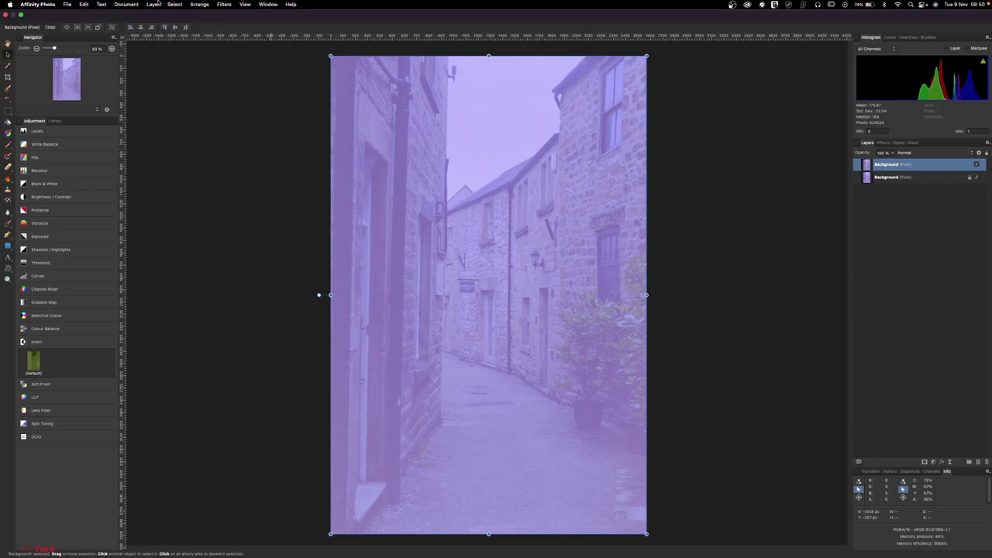
pyautogui.click(224, 4)
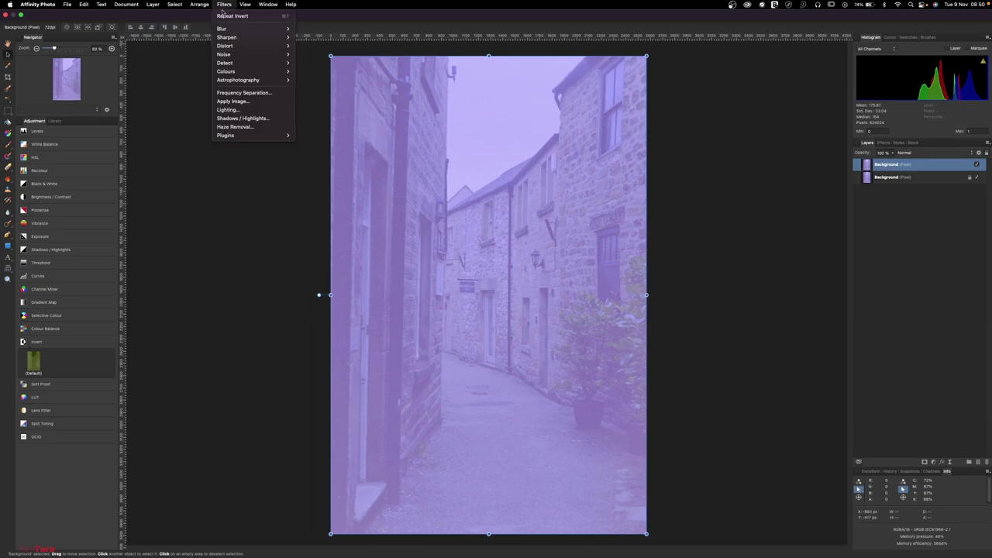
pyautogui.moveTo(275, 72)
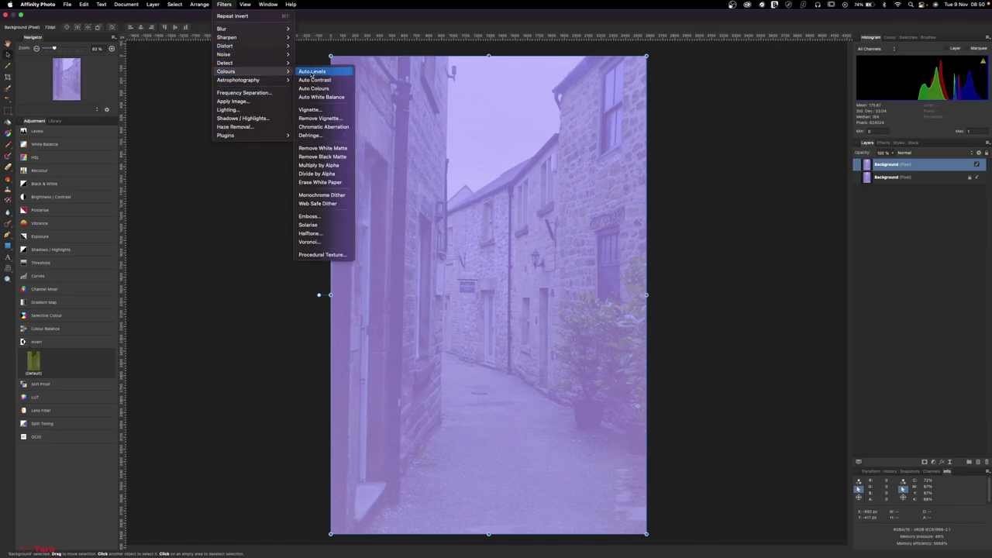
pyautogui.click(311, 71)
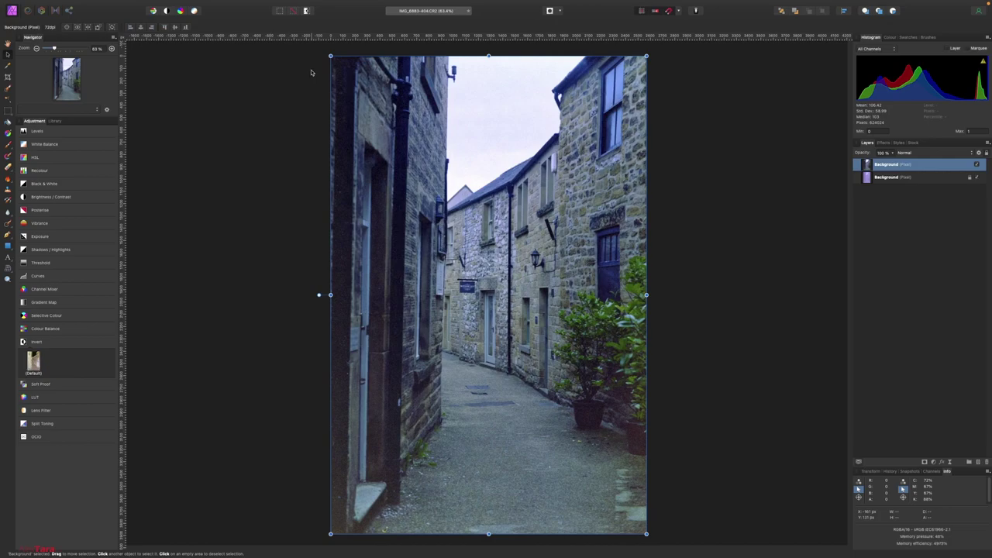
# Apply Auto Contrast and then Auto Colours from Filters > Colours.
pyautogui.click(224, 5)
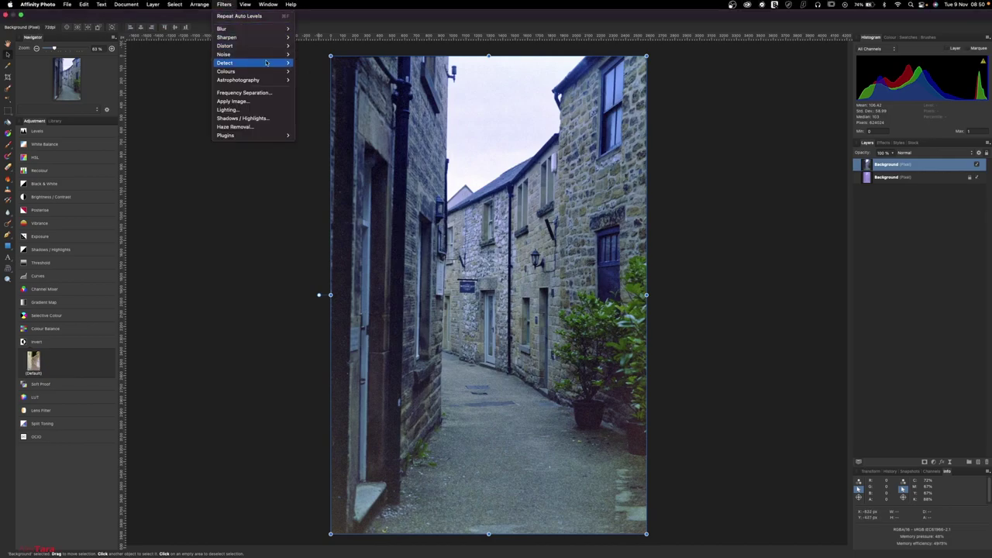
pyautogui.moveTo(268, 71)
pyautogui.click(325, 81)
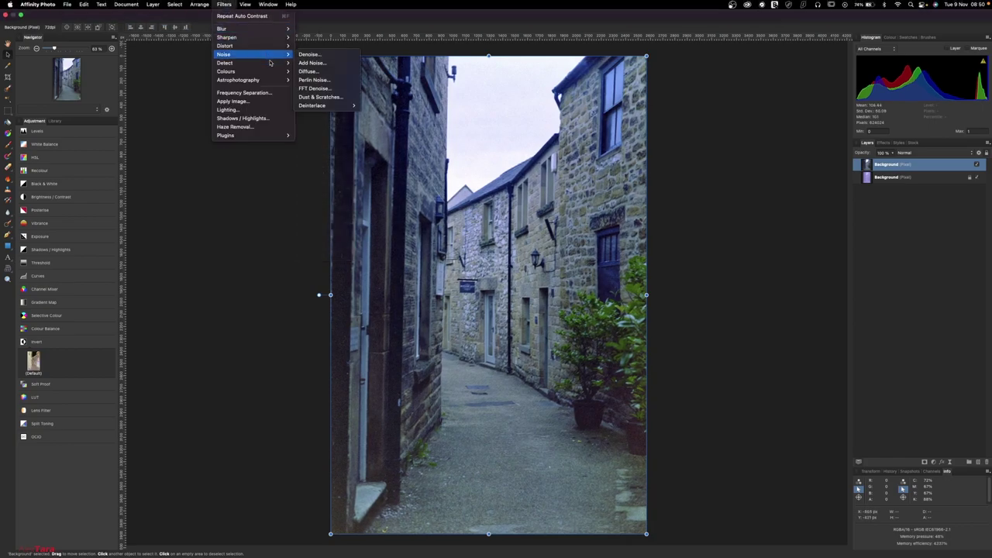
pyautogui.moveTo(267, 71)
pyautogui.click(329, 88)
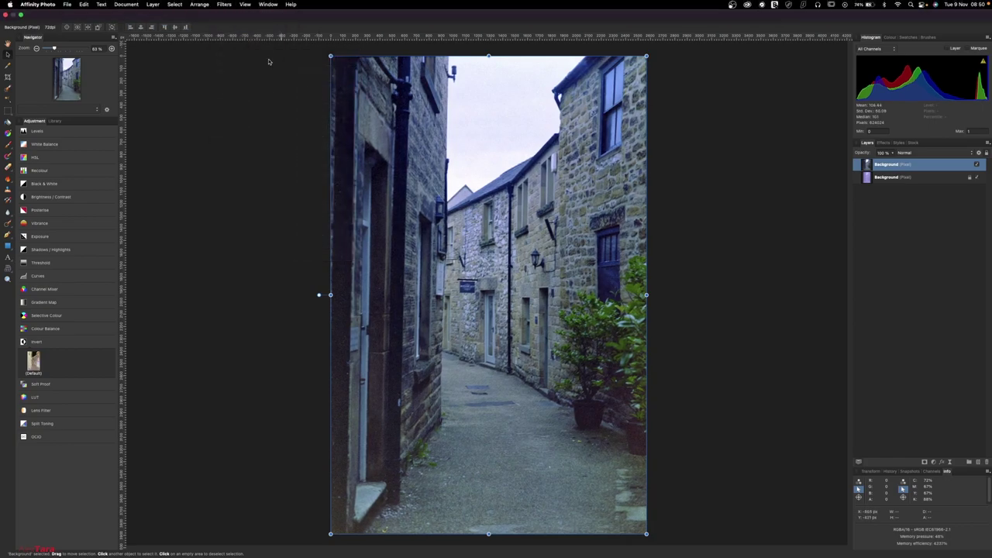
# Try Auto White Balance, then undo it to keep the cooler colours.
pyautogui.click(224, 4)
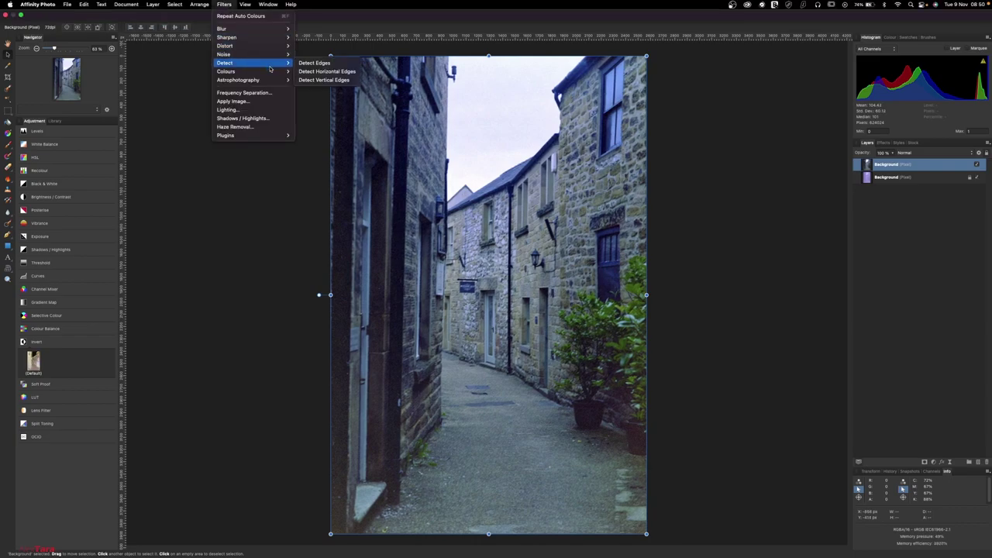
pyautogui.moveTo(272, 71)
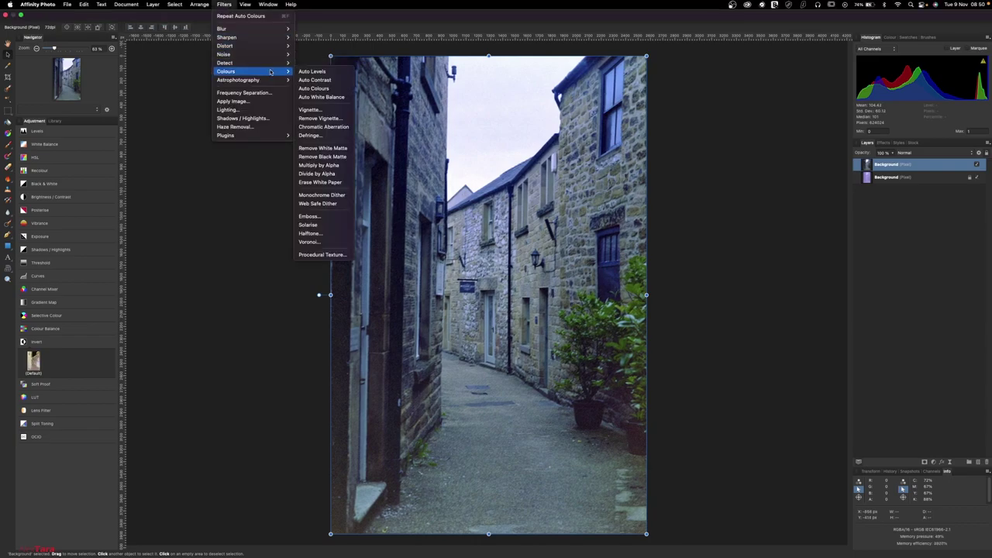
pyautogui.click(346, 98)
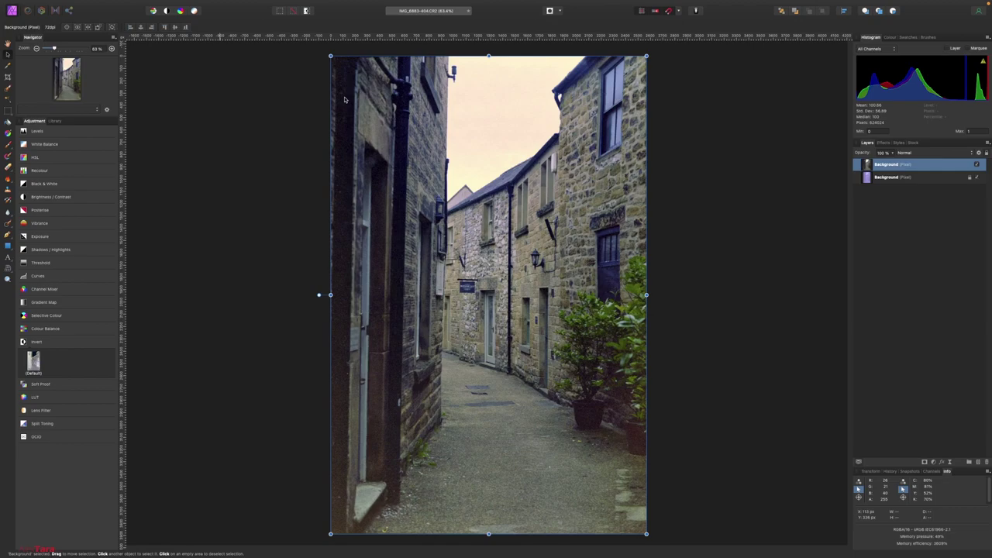
pyautogui.hotkey('ctrl', 'z')
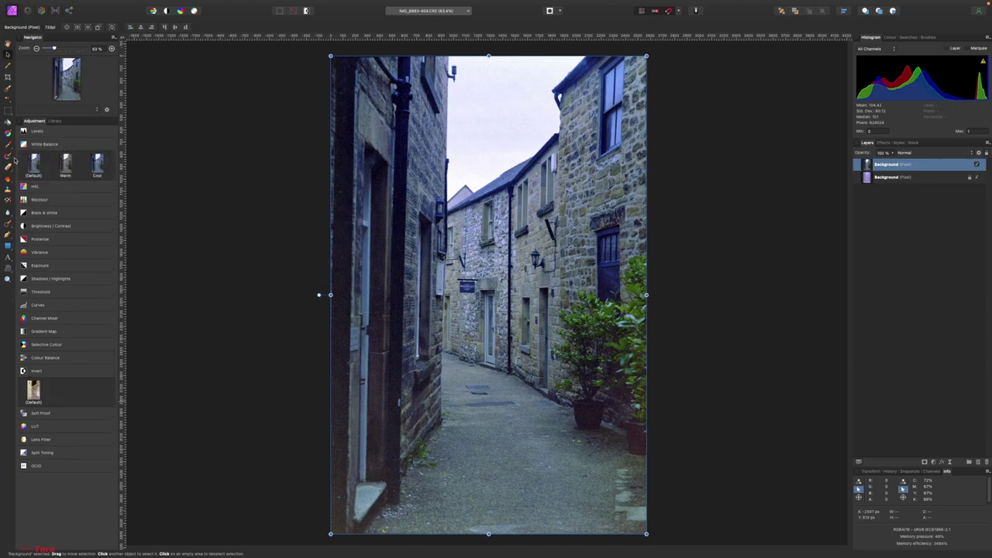
# Add a White Balance adjustment layer, warming it slightly and raising the tint a little.
pyautogui.click(35, 165)
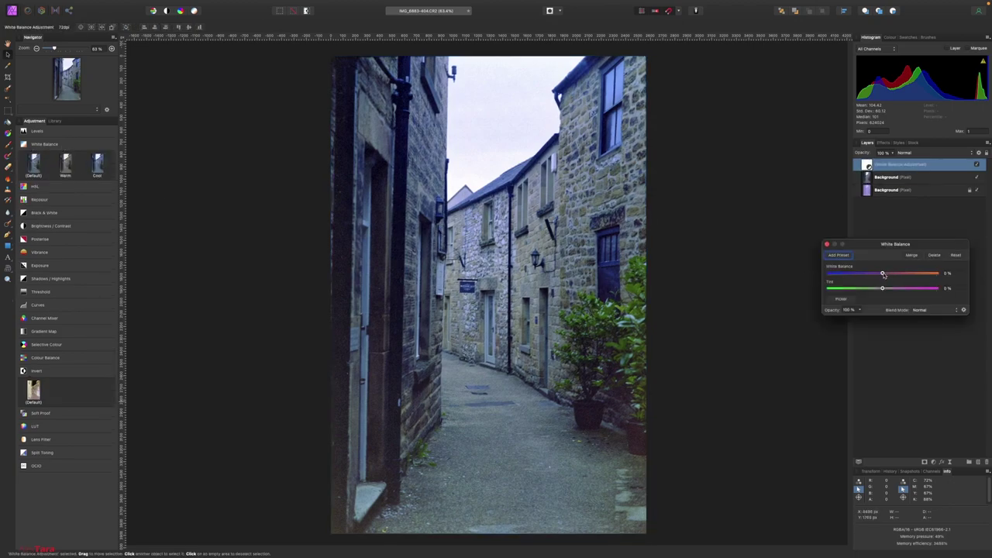
pyautogui.moveTo(884, 274); pyautogui.dragTo(893, 275)
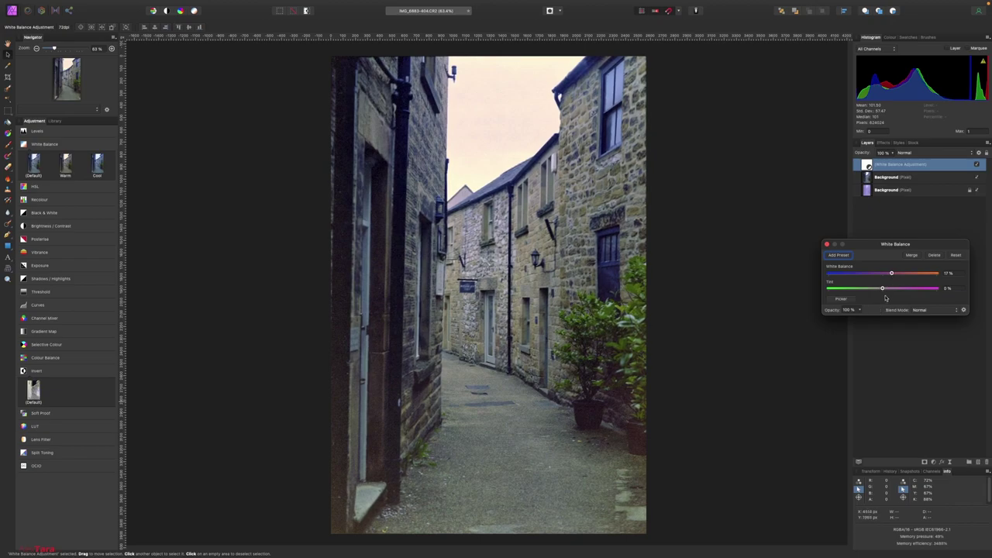
pyautogui.moveTo(882, 288); pyautogui.dragTo(887, 291)
# Sample white points with the Picker, then settle on 28% white balance and 6% tint.
pyautogui.click(841, 299)
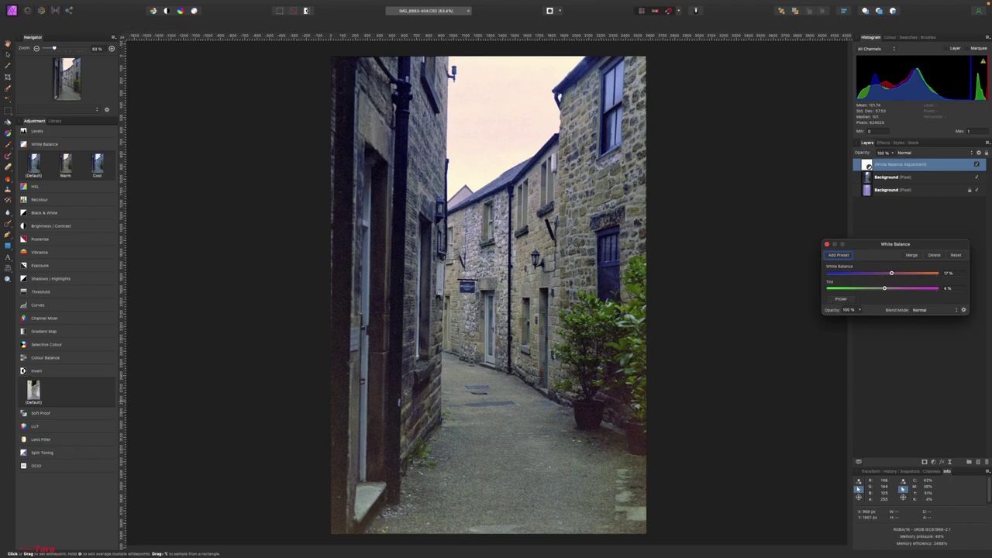
pyautogui.click(430, 155)
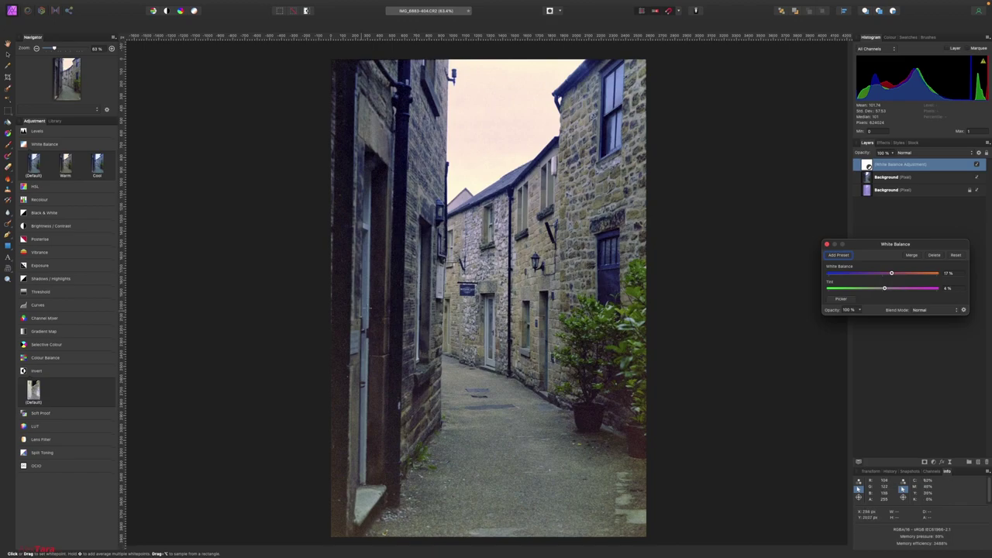
pyautogui.click(369, 311)
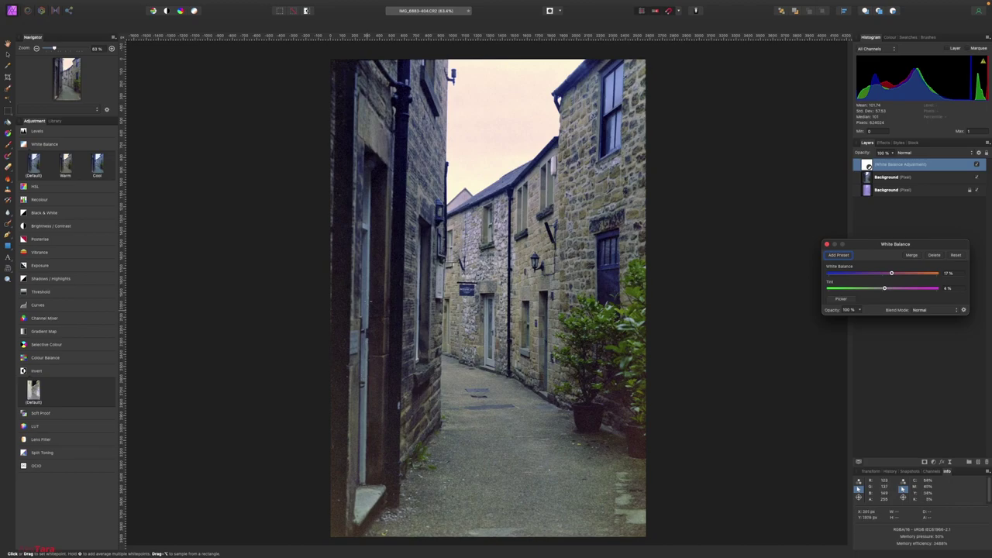
pyautogui.click(419, 288)
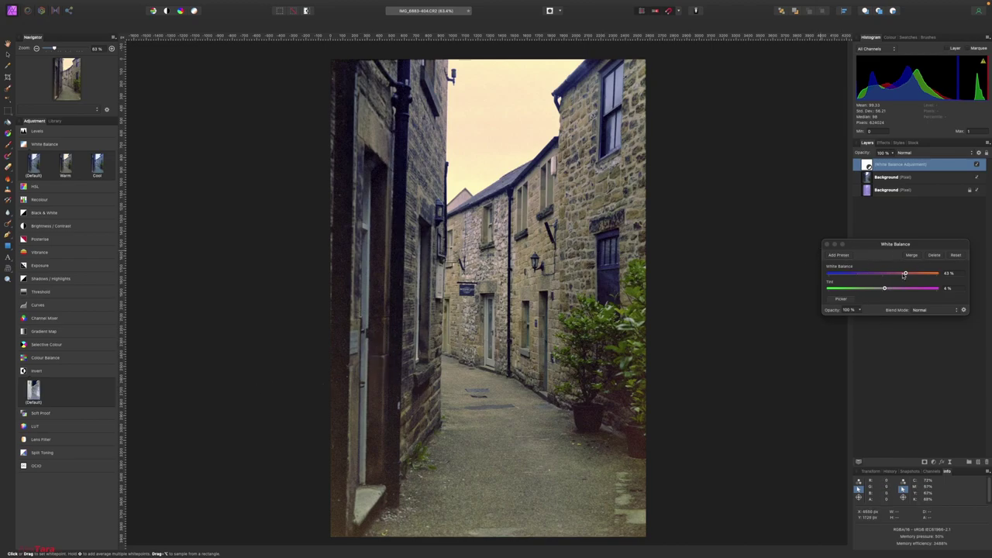
pyautogui.moveTo(904, 276); pyautogui.dragTo(894, 276)
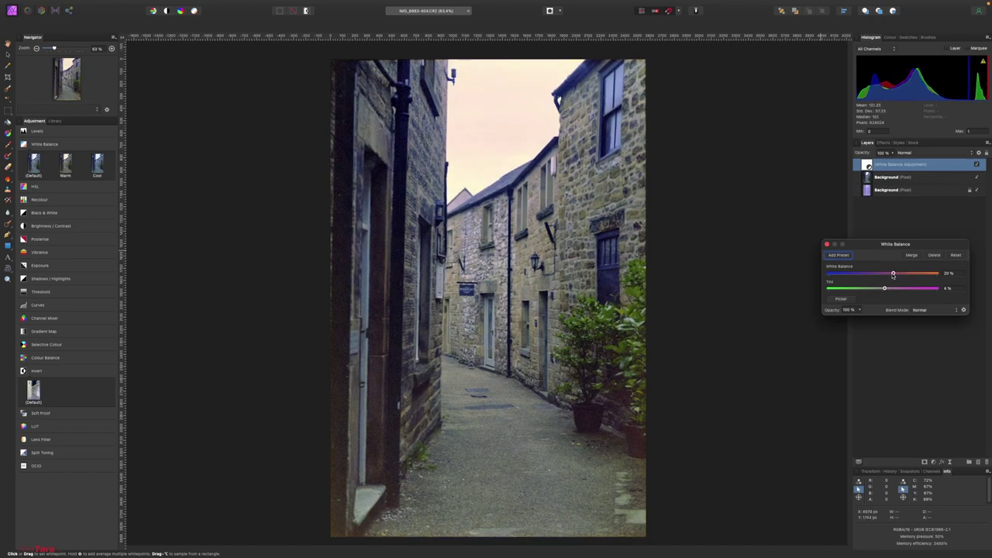
pyautogui.moveTo(893, 276); pyautogui.dragTo(897, 276)
pyautogui.click(827, 244)
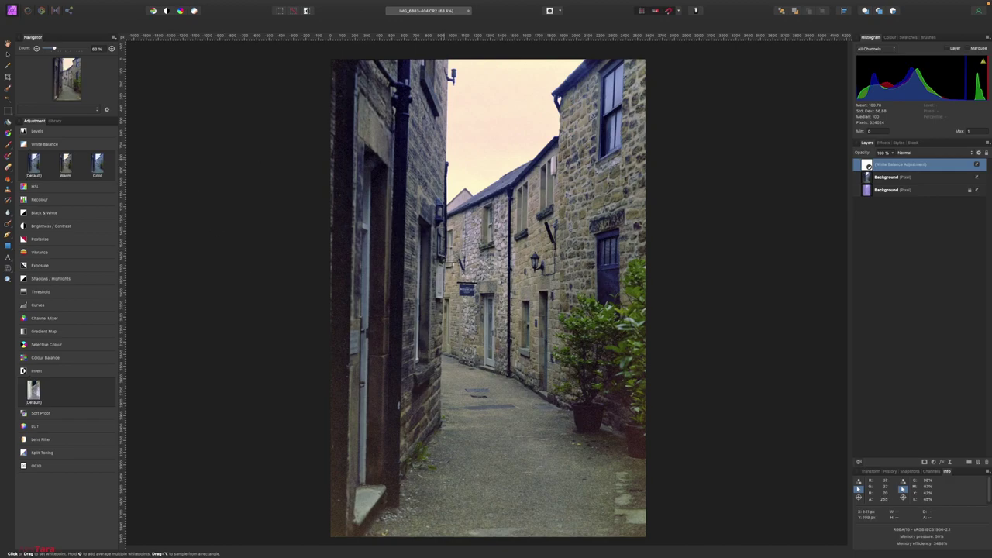
# Straighten along the left door frame and trim the top, bottom and sides to 2494 × 3821 px.
pyautogui.click(8, 79)
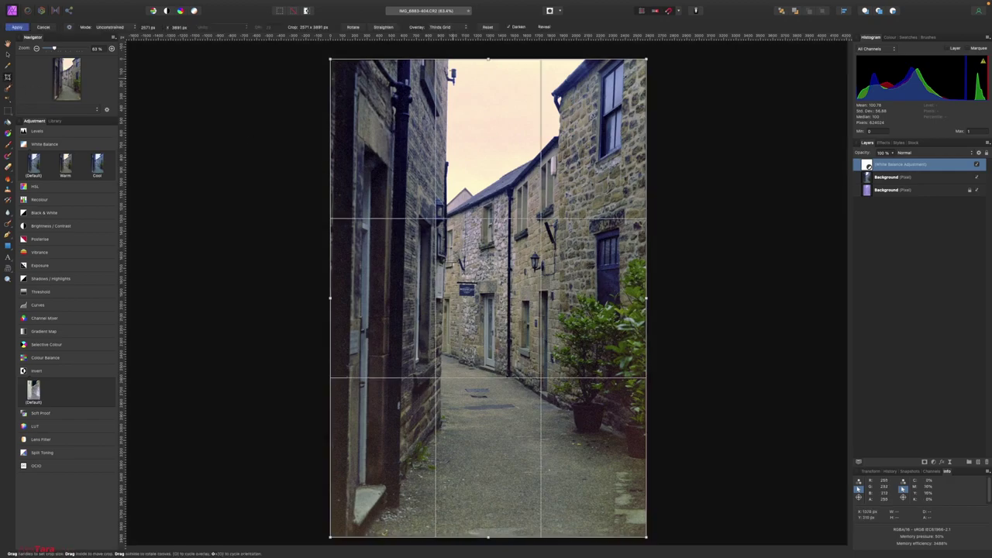
pyautogui.click(387, 29)
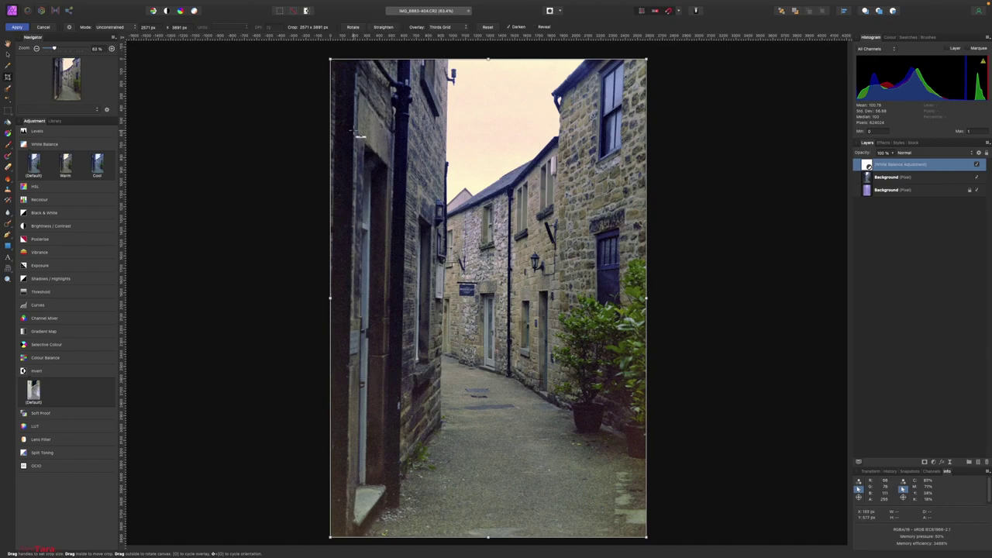
pyautogui.moveTo(357, 133); pyautogui.dragTo(349, 404)
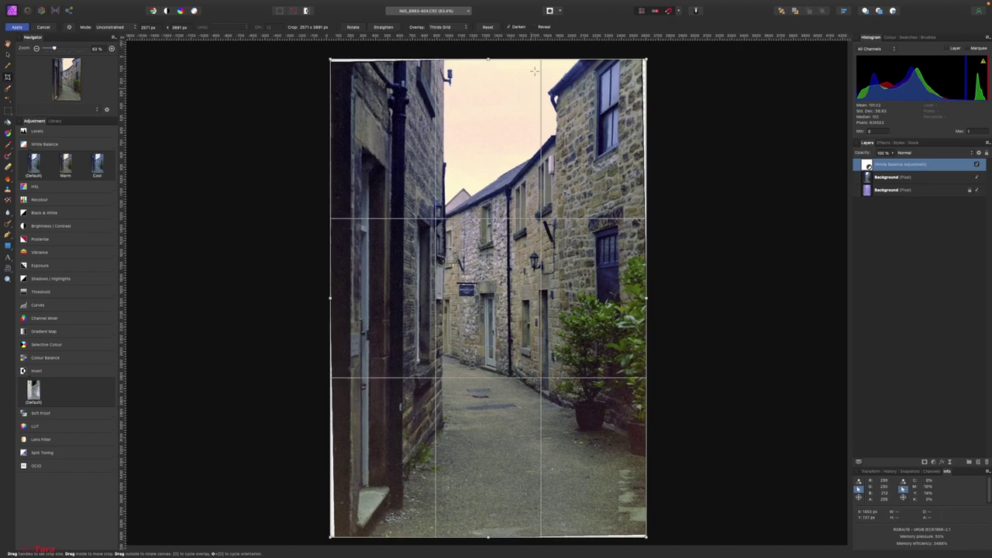
pyautogui.moveTo(488, 59); pyautogui.dragTo(488, 65)
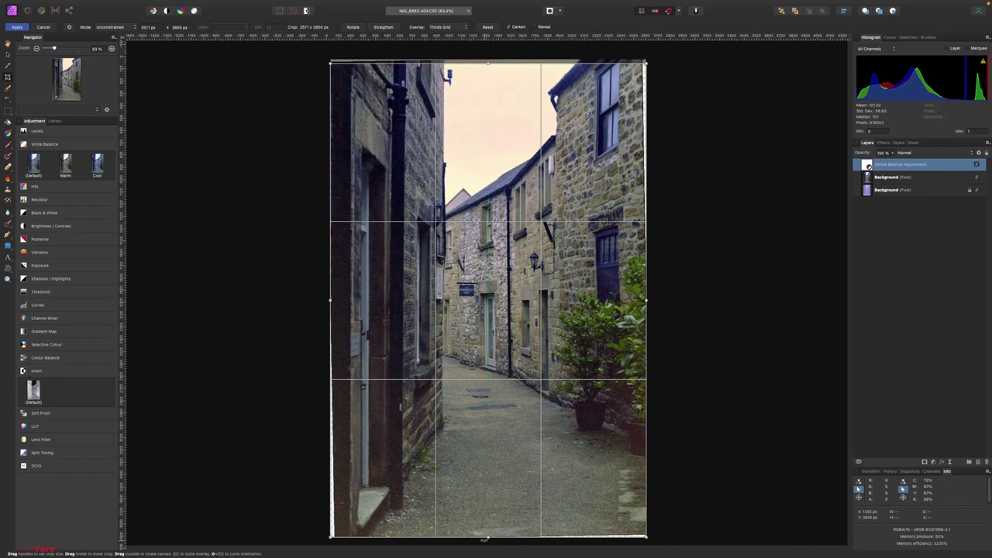
pyautogui.moveTo(488, 536); pyautogui.dragTo(487, 533)
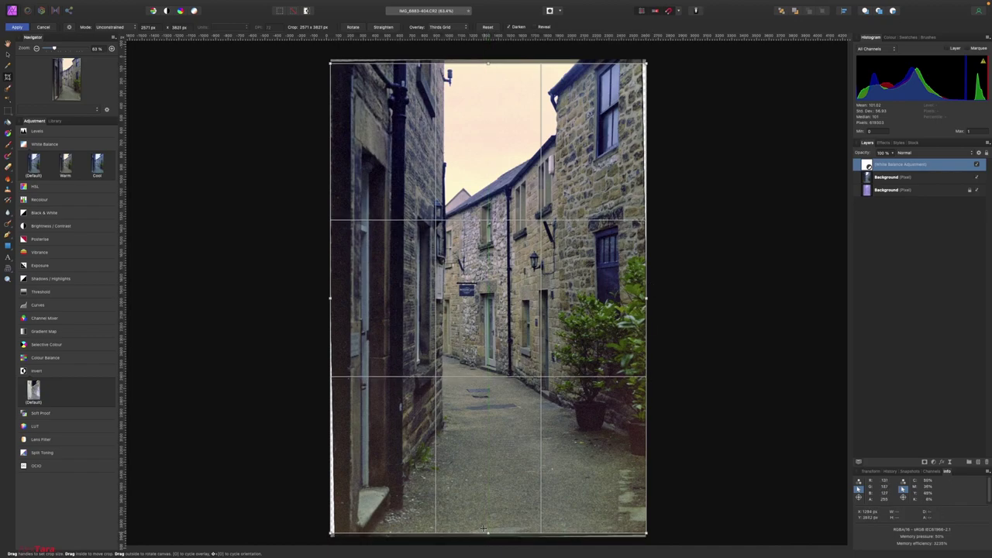
pyautogui.moveTo(331, 298); pyautogui.dragTo(335, 299)
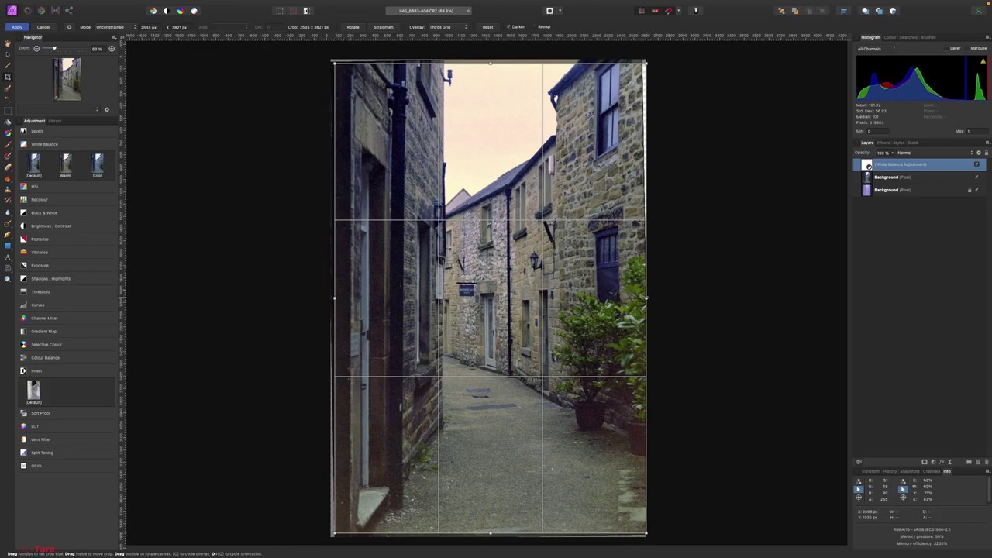
pyautogui.moveTo(647, 298); pyautogui.dragTo(642, 299)
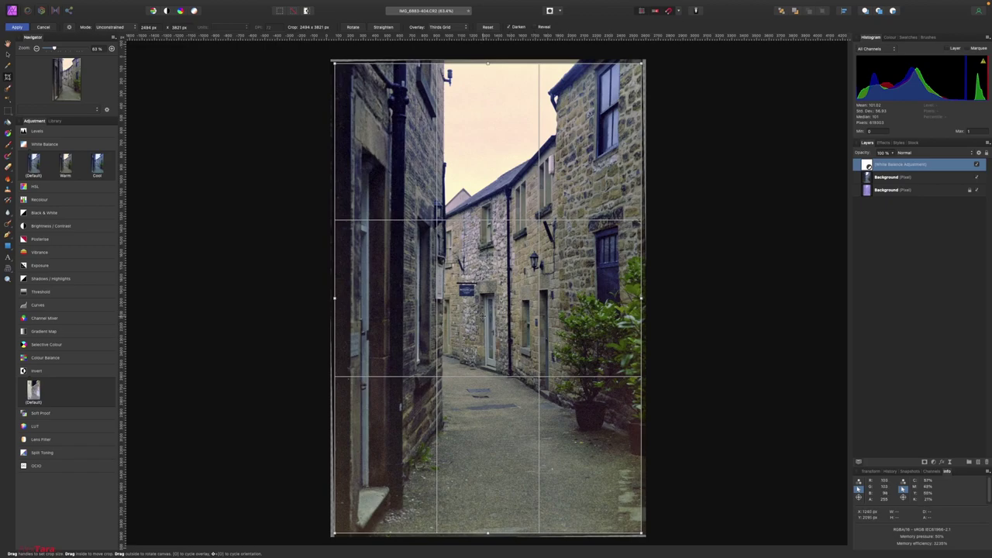
pyautogui.press('Return')
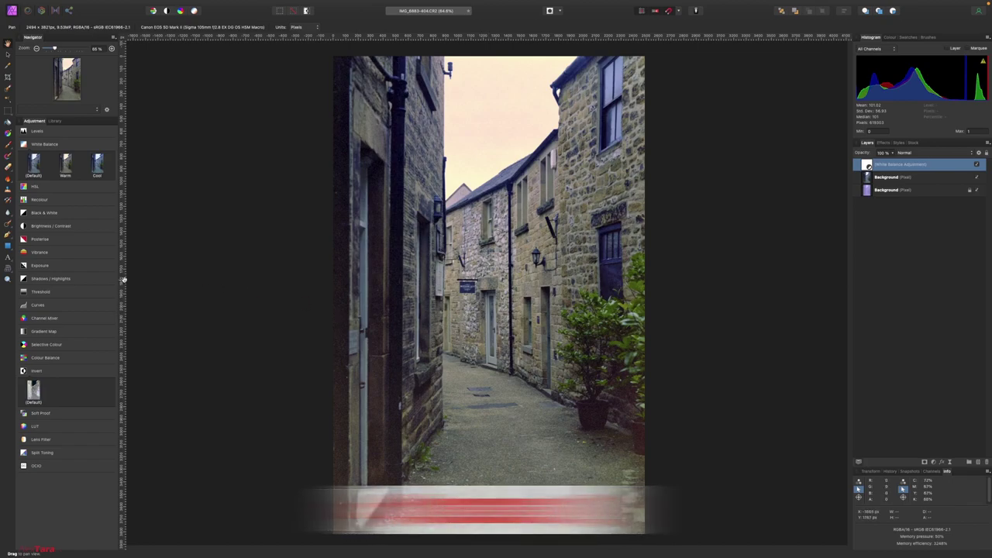
# Run Frequency Separation on the Background layer with a Gaussian radius of about 3.2 px.
pyautogui.click(897, 177)
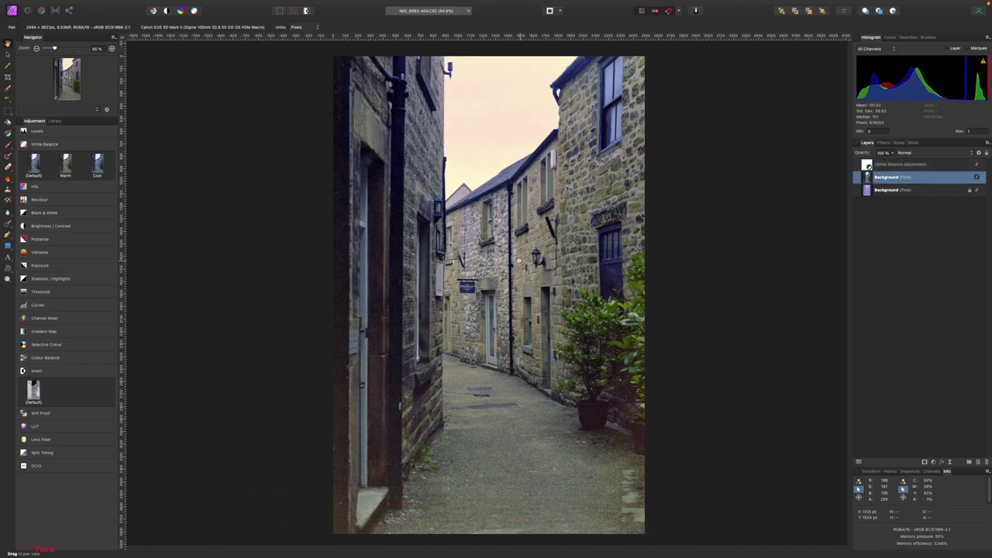
pyautogui.moveTo(313, 3)
pyautogui.click(245, 4)
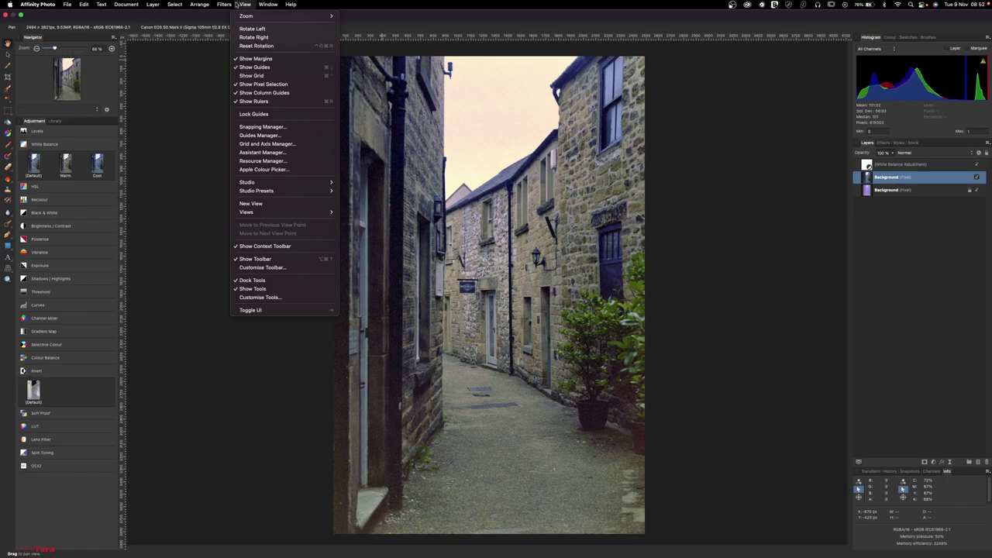
pyautogui.moveTo(225, 4)
pyautogui.click(272, 92)
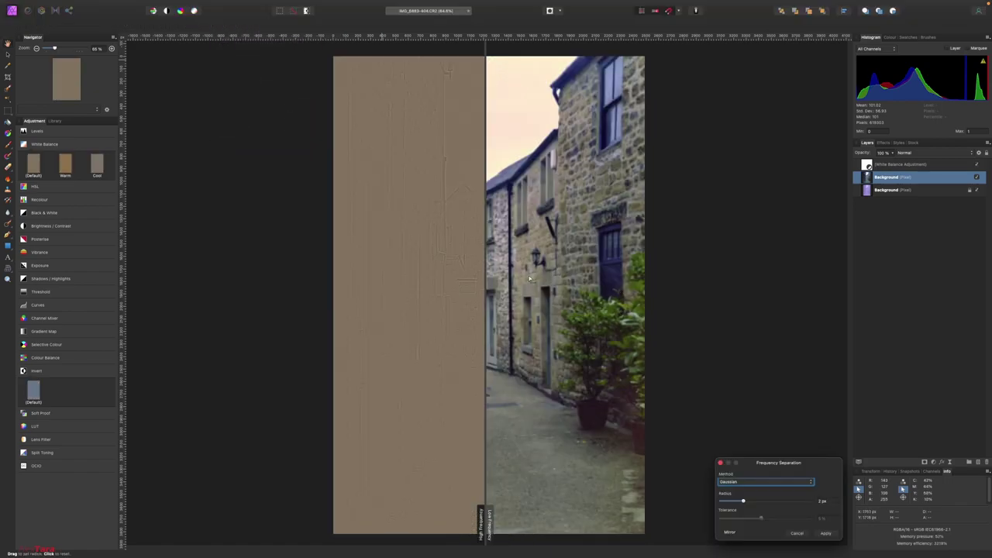
pyautogui.moveTo(486, 265); pyautogui.dragTo(622, 304)
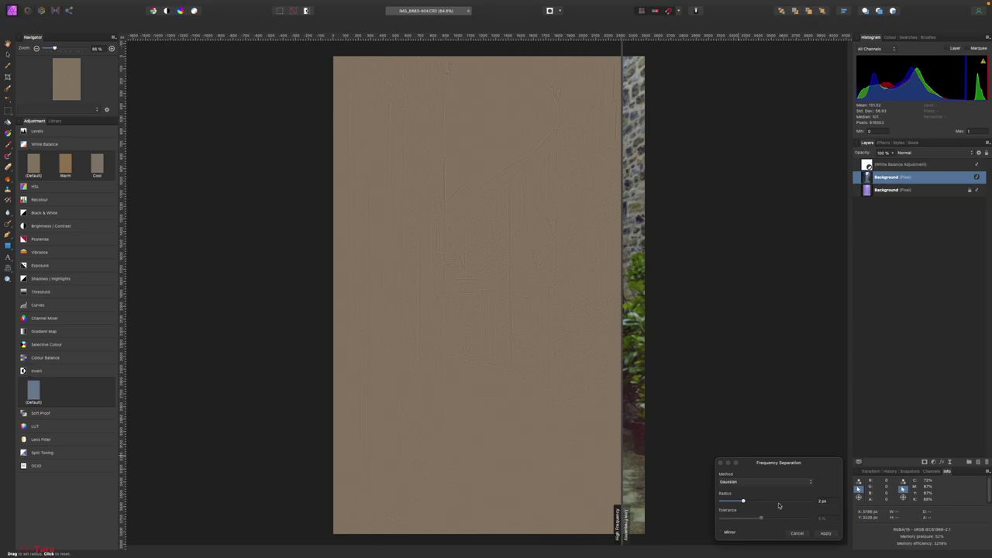
pyautogui.moveTo(743, 505); pyautogui.dragTo(748, 504)
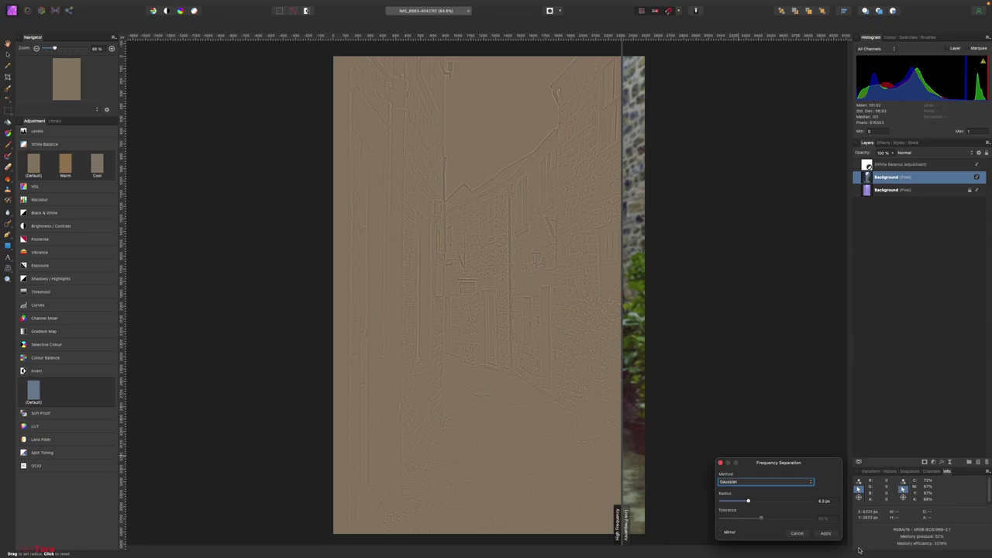
pyautogui.moveTo(748, 502); pyautogui.dragTo(746, 502)
pyautogui.click(825, 534)
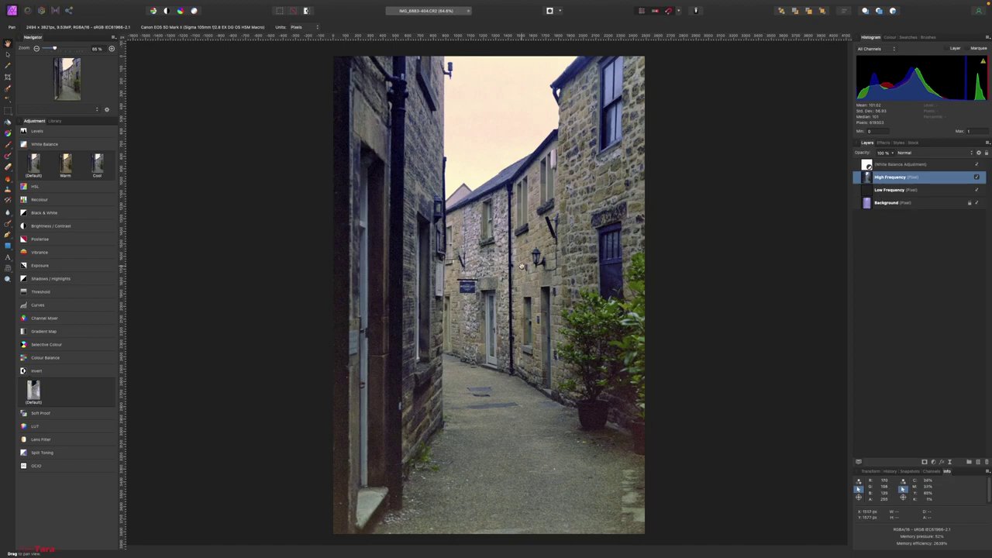
pyautogui.scroll(3, 521, 266)
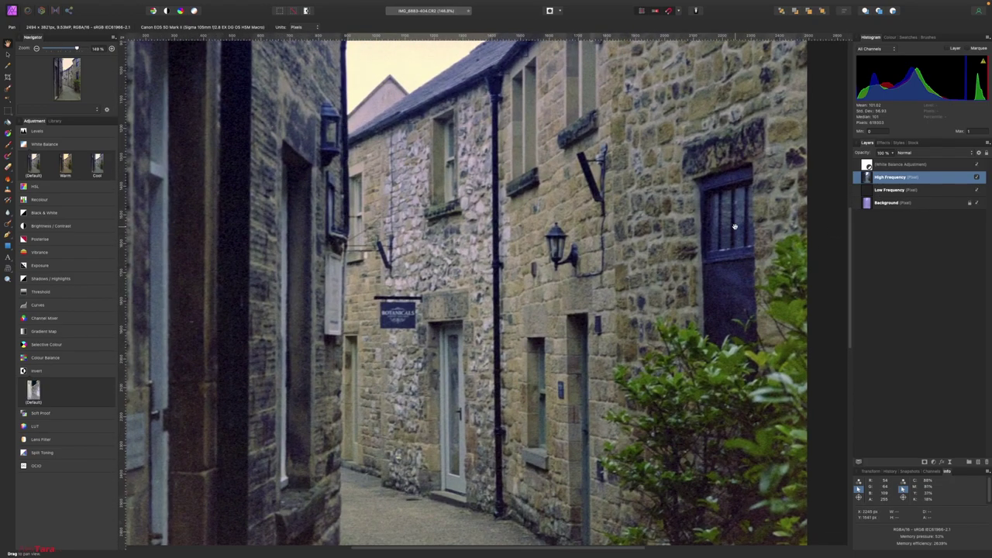
pyautogui.moveTo(578, 352); pyautogui.dragTo(632, 340)
pyautogui.scroll(-3, 671, 233)
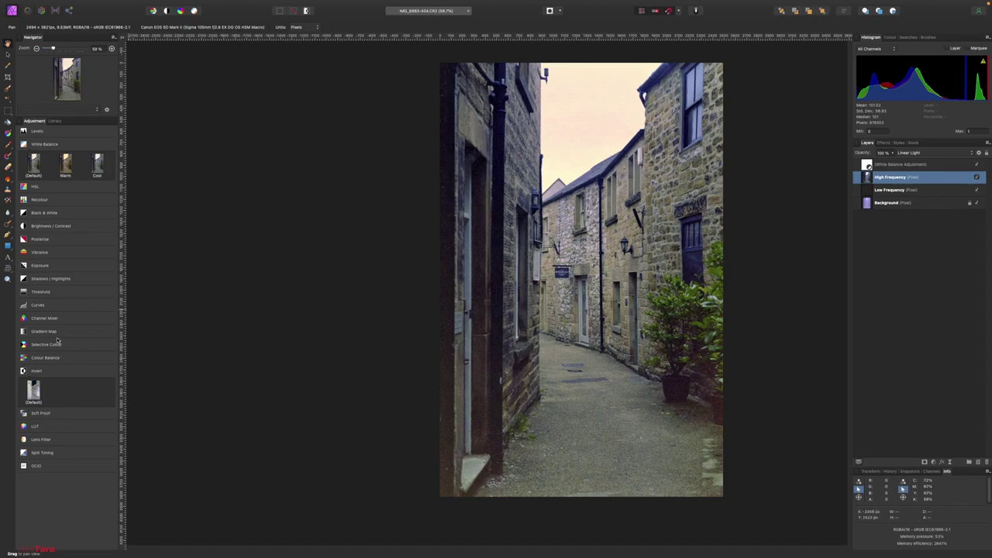
# Add a default Selective Colour layer that gives the Greens about 26% more yellow.
pyautogui.click(56, 346)
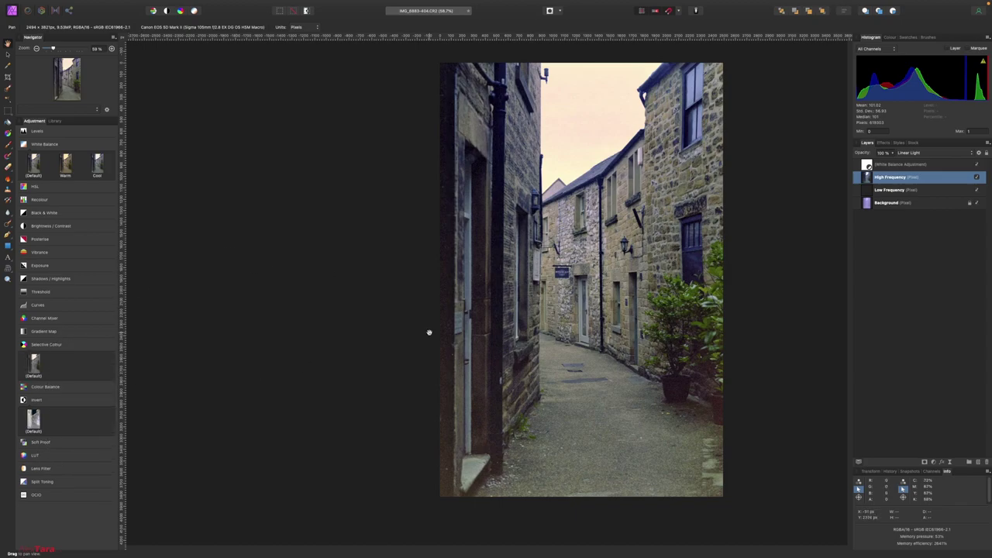
pyautogui.click(34, 364)
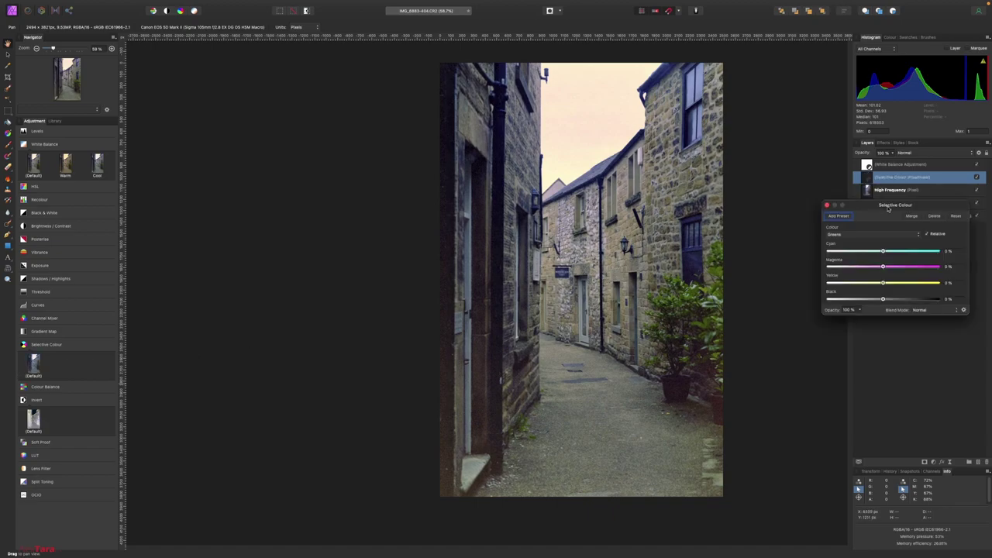
pyautogui.click(853, 235)
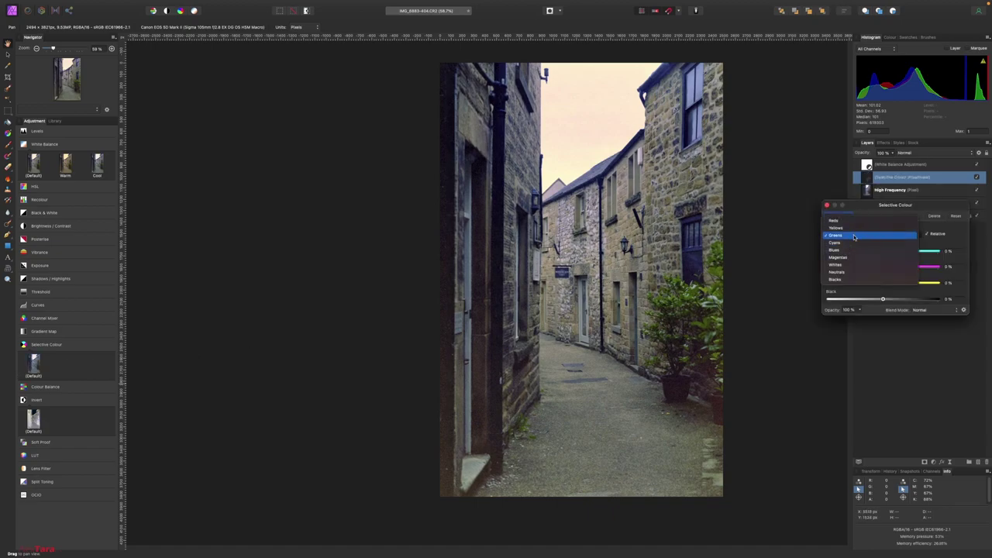
pyautogui.click(853, 235)
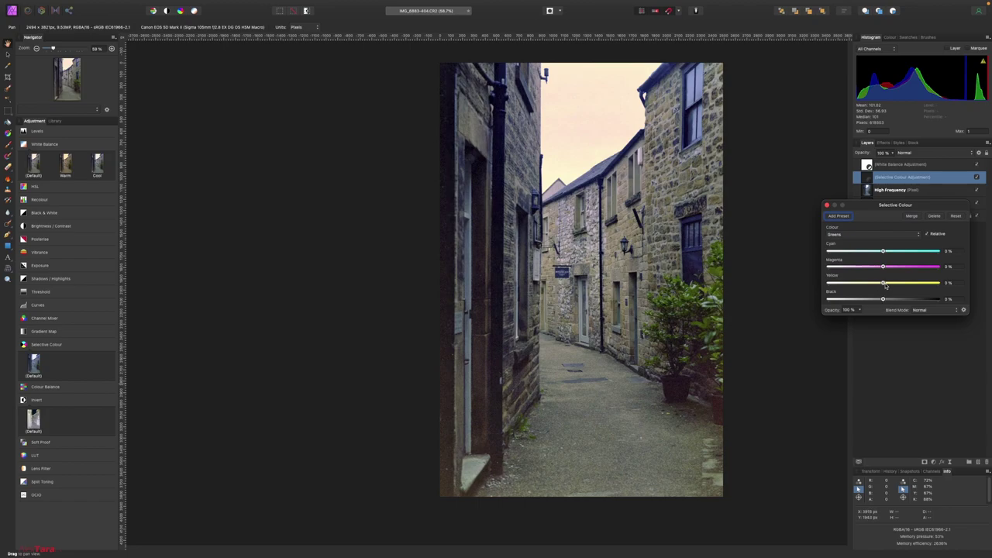
pyautogui.moveTo(884, 283); pyautogui.dragTo(891, 254)
pyautogui.click(827, 206)
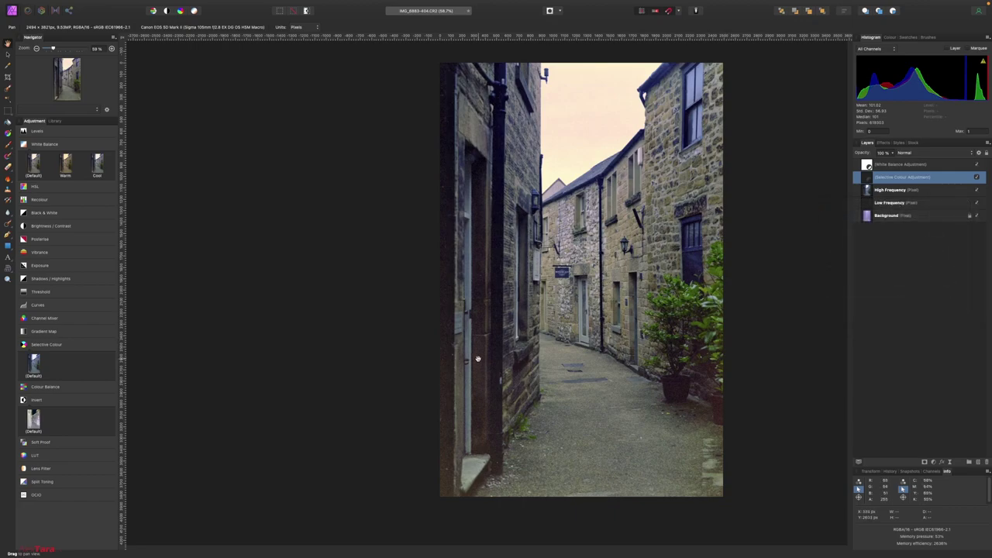
pyautogui.scroll(4, 478, 361)
pyautogui.hscroll(5, 477, 361)
pyautogui.scroll(1, 478, 360)
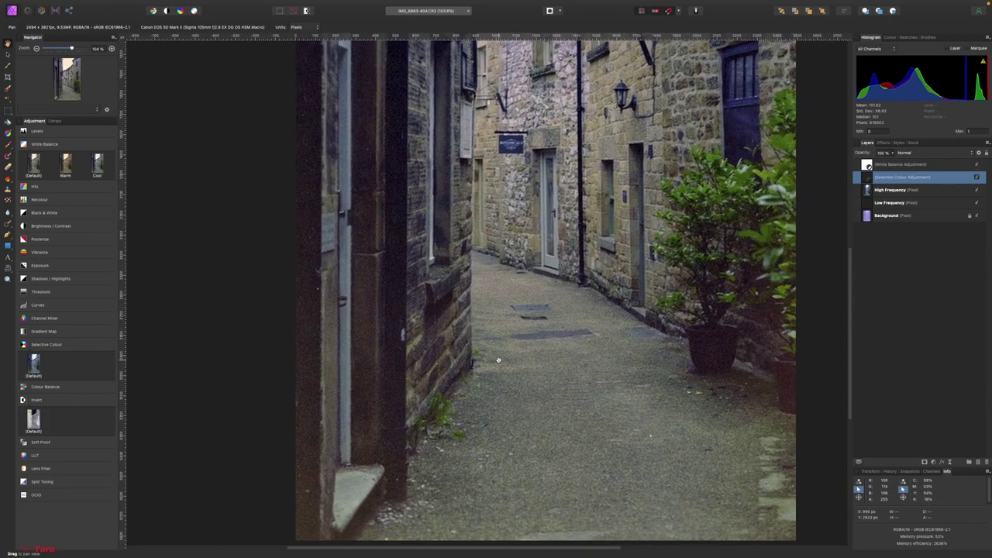
pyautogui.scroll(3, 499, 361)
pyautogui.hscroll(-3, 499, 360)
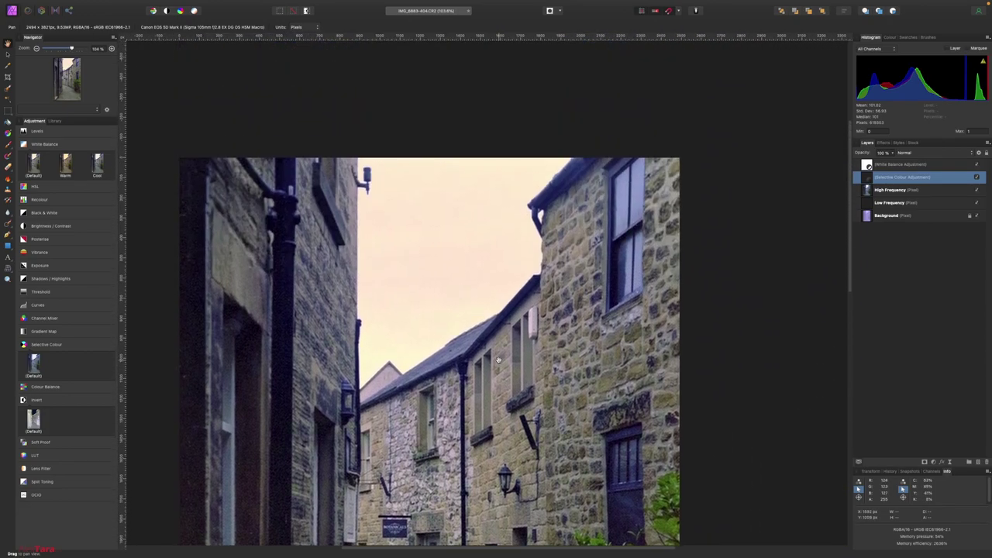
pyautogui.scroll(-5, 498, 360)
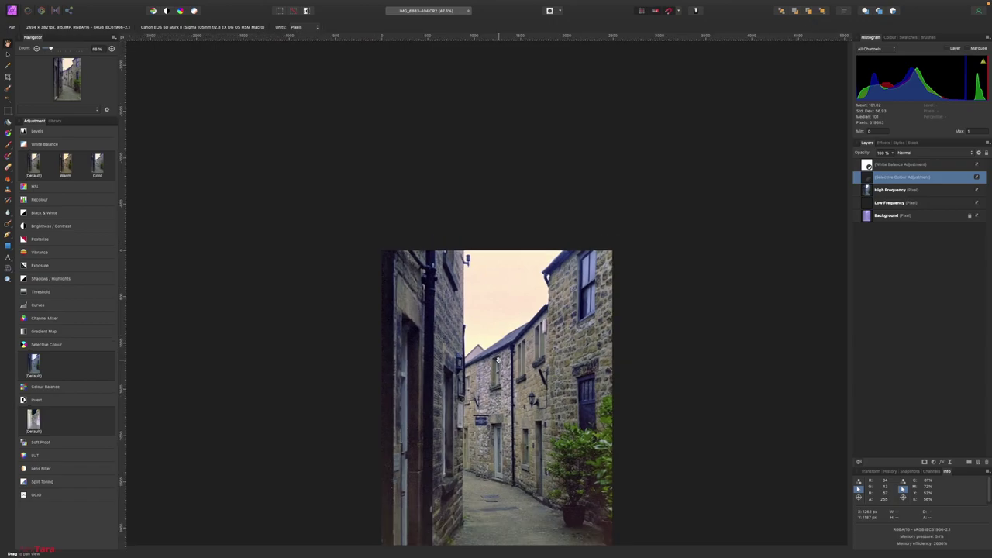
pyautogui.scroll(-2, 498, 361)
pyautogui.hscroll(1, 499, 360)
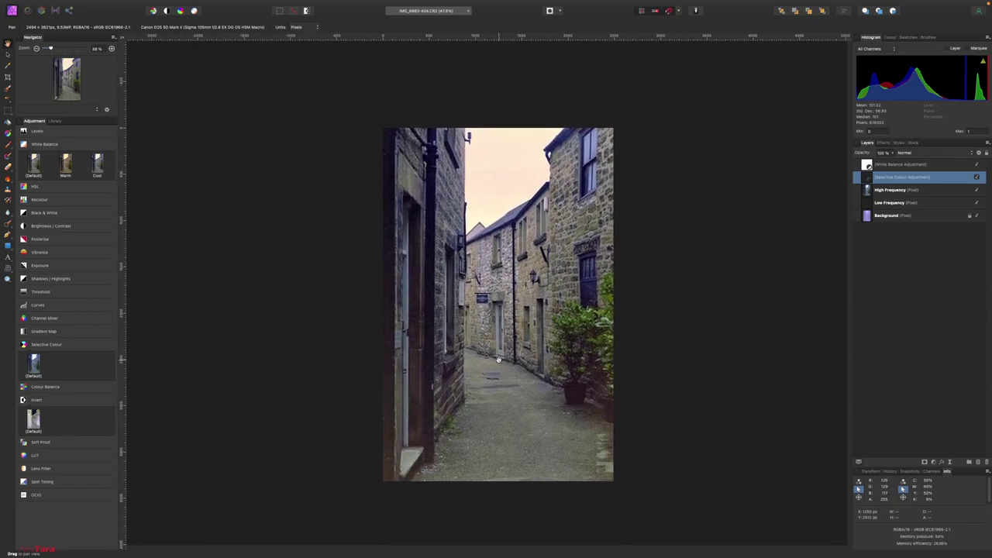